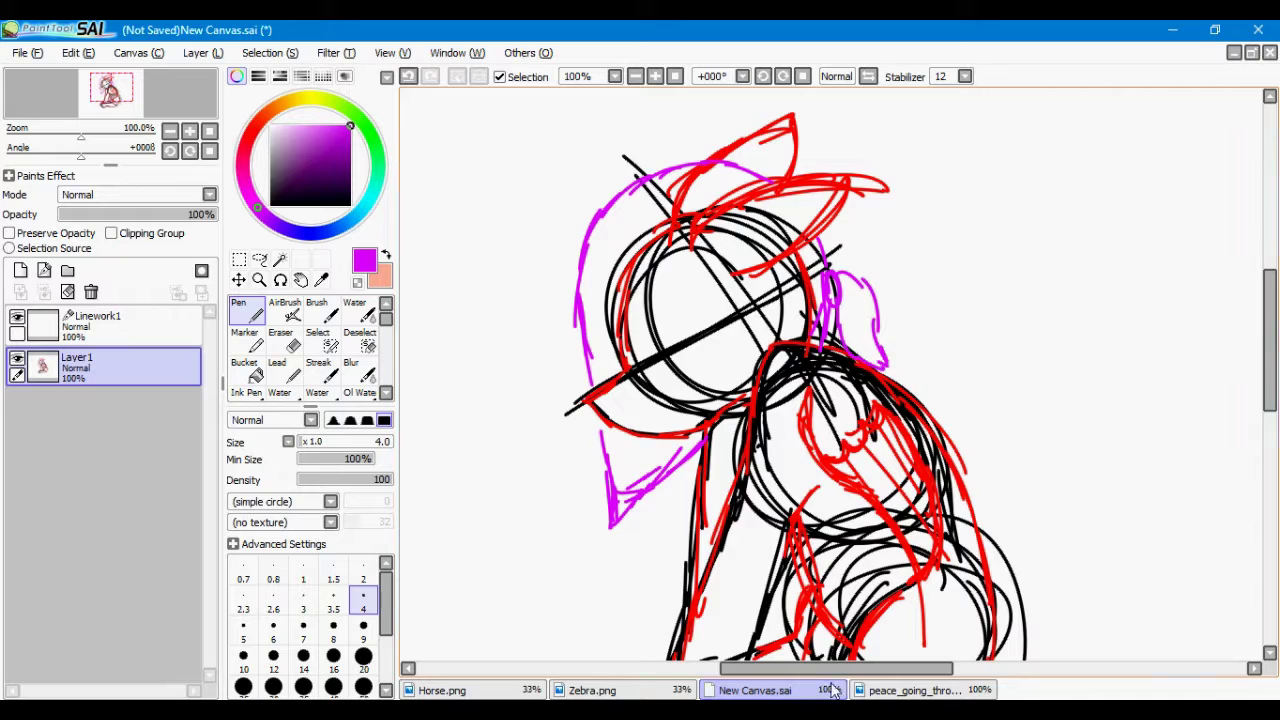
# - Sketch the tail's outer and inner curves in magenta on Layer1, sweeping down and around from the character's rump
pyautogui.moveTo(963, 430); pyautogui.dragTo(780, 531)
pyautogui.moveTo(1028, 550); pyautogui.dragTo(968, 601)
pyautogui.moveTo(972, 592); pyautogui.dragTo(882, 602)
pyautogui.moveTo(1038, 502); pyautogui.dragTo(1017, 595)
pyautogui.moveTo(920, 488); pyautogui.dragTo(870, 520)
# - Check the peace_going_thro... reference image and sketch the tail's ragged tip in magenta
pyautogui.click(911, 690)
pyautogui.click(760, 690)
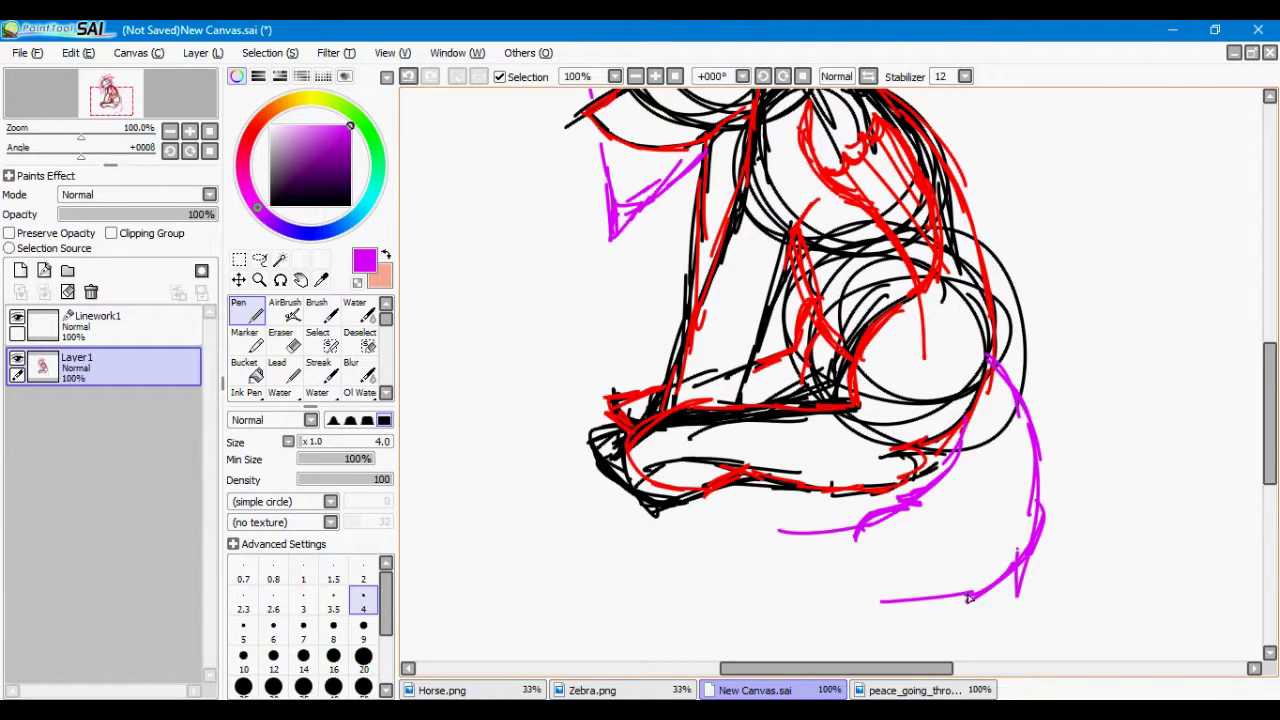
pyautogui.click(763, 77)
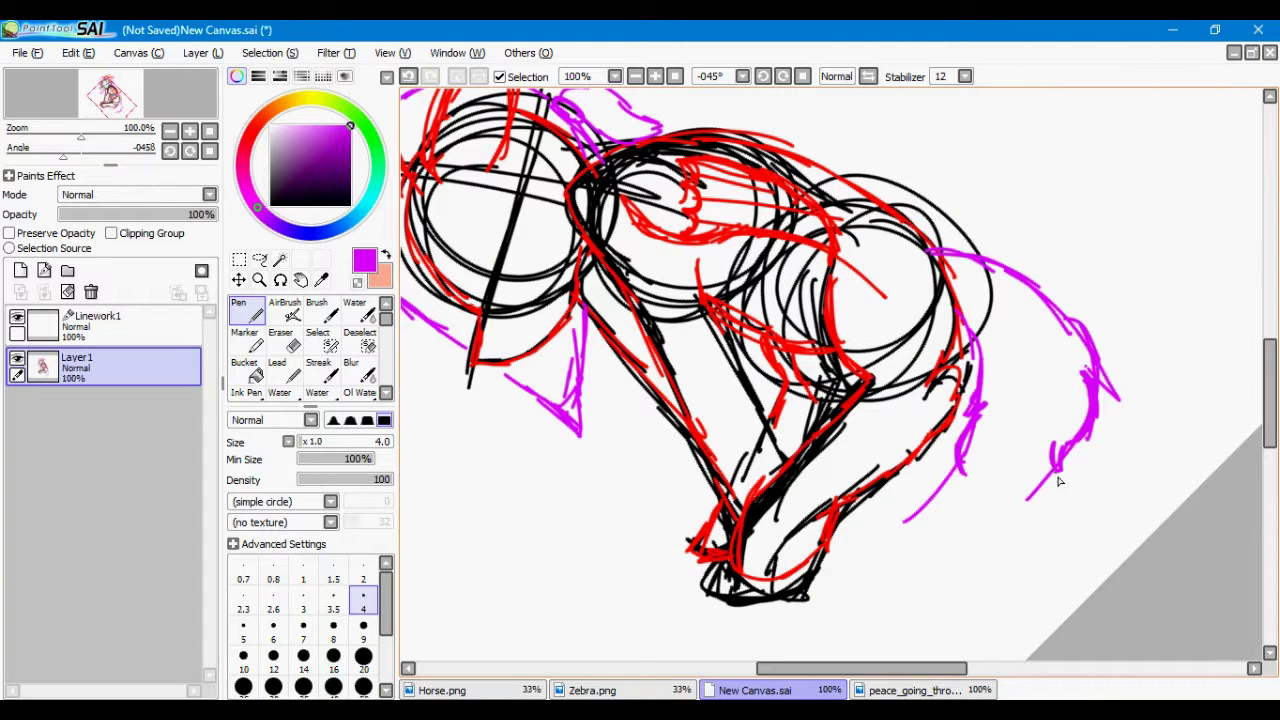
pyautogui.moveTo(1046, 482); pyautogui.dragTo(1004, 518)
pyautogui.moveTo(967, 521); pyautogui.dragTo(966, 547)
pyautogui.click(803, 77)
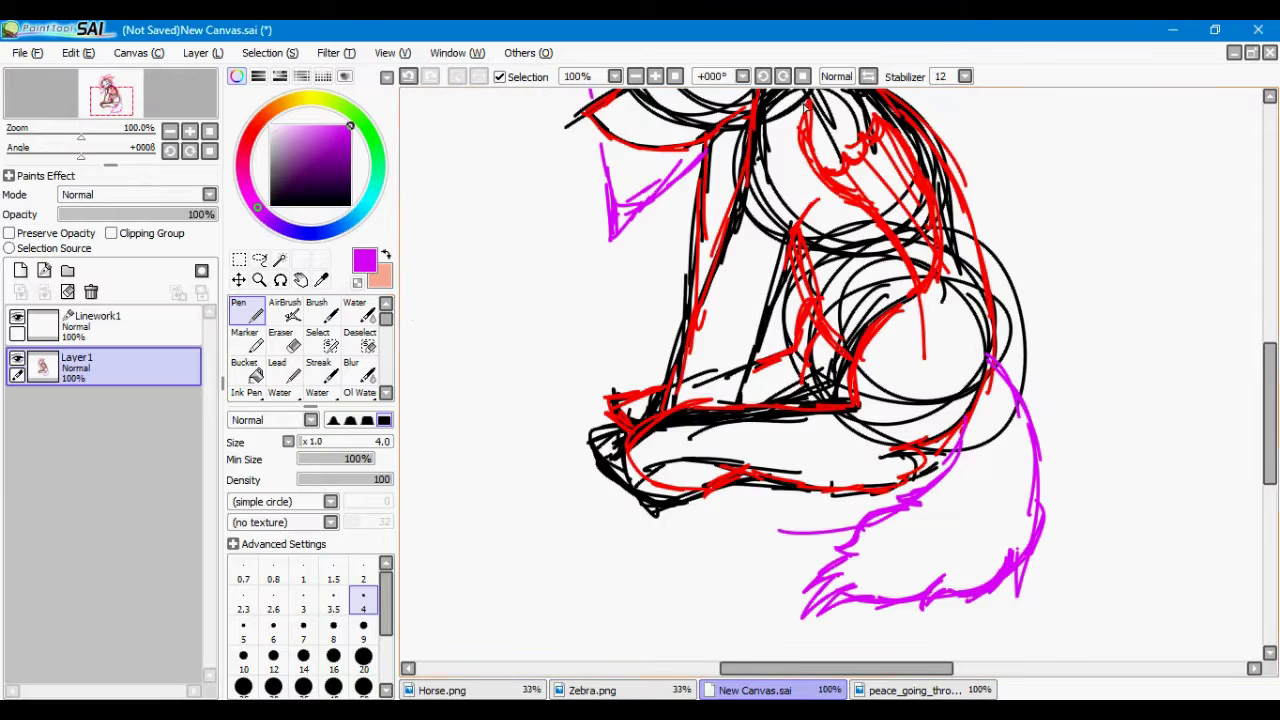
# - Trace the ears, back of the neck and outer hair outline in cyan on the Linework1 layer
pyautogui.click(367, 203)
pyautogui.click(146, 331)
pyautogui.moveTo(1269, 422); pyautogui.dragTo(1269, 346)
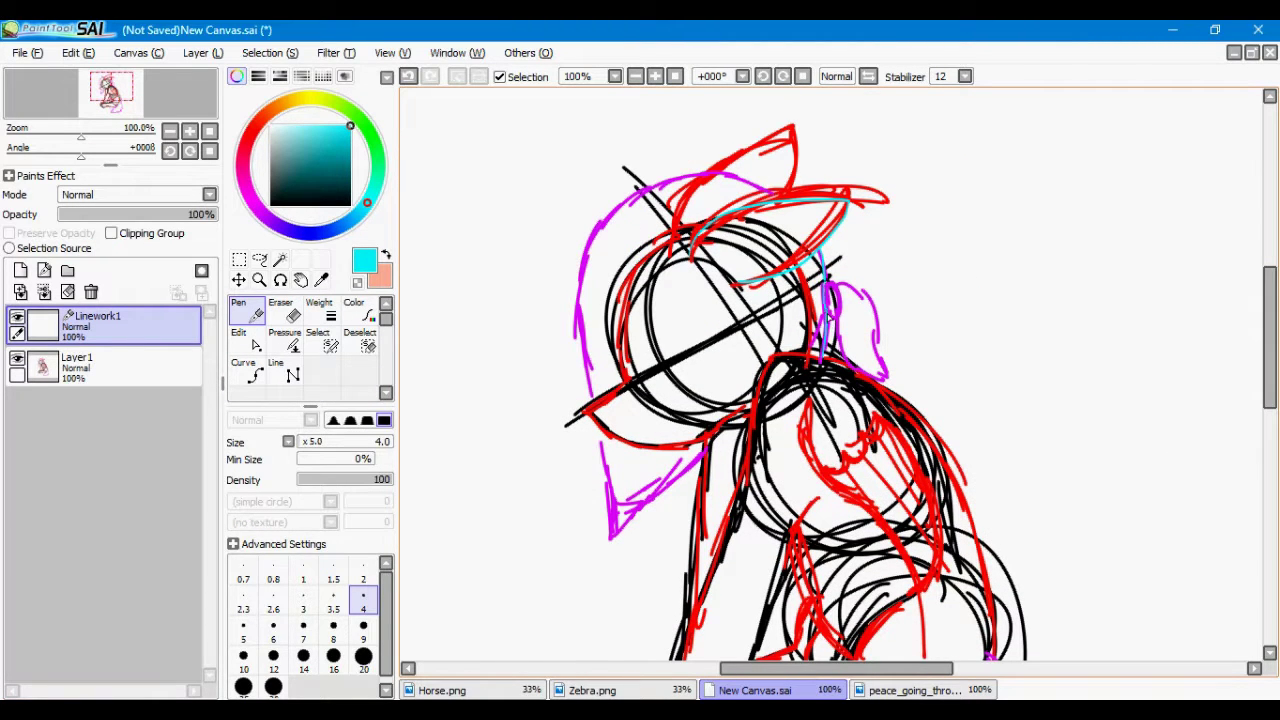
pyautogui.hotkey('ctrl', 'z')
pyautogui.moveTo(590, 350); pyautogui.dragTo(596, 400)
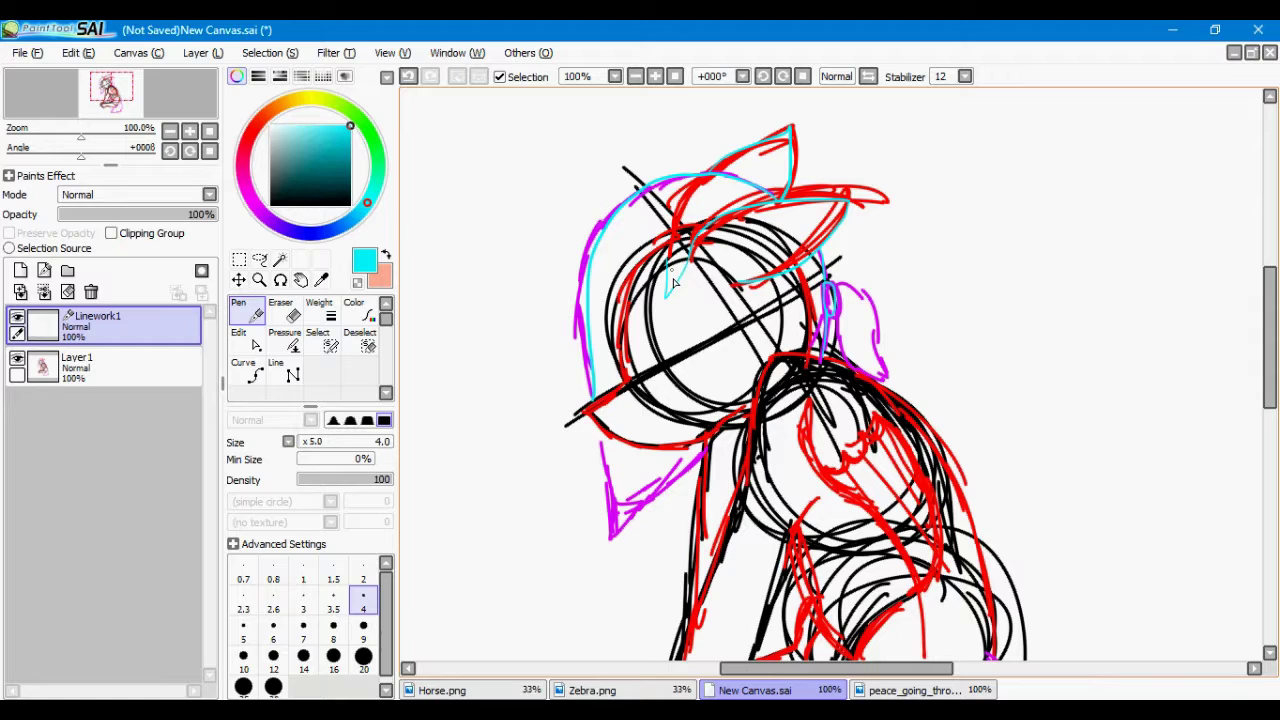
# - Trace the jagged fringe, muzzle and jaw of the head in cyan on Linework1
pyautogui.hotkey('ctrl', 'z')
pyautogui.moveTo(620, 360); pyautogui.dragTo(626, 380)
pyautogui.hotkey('ctrl', 'z')
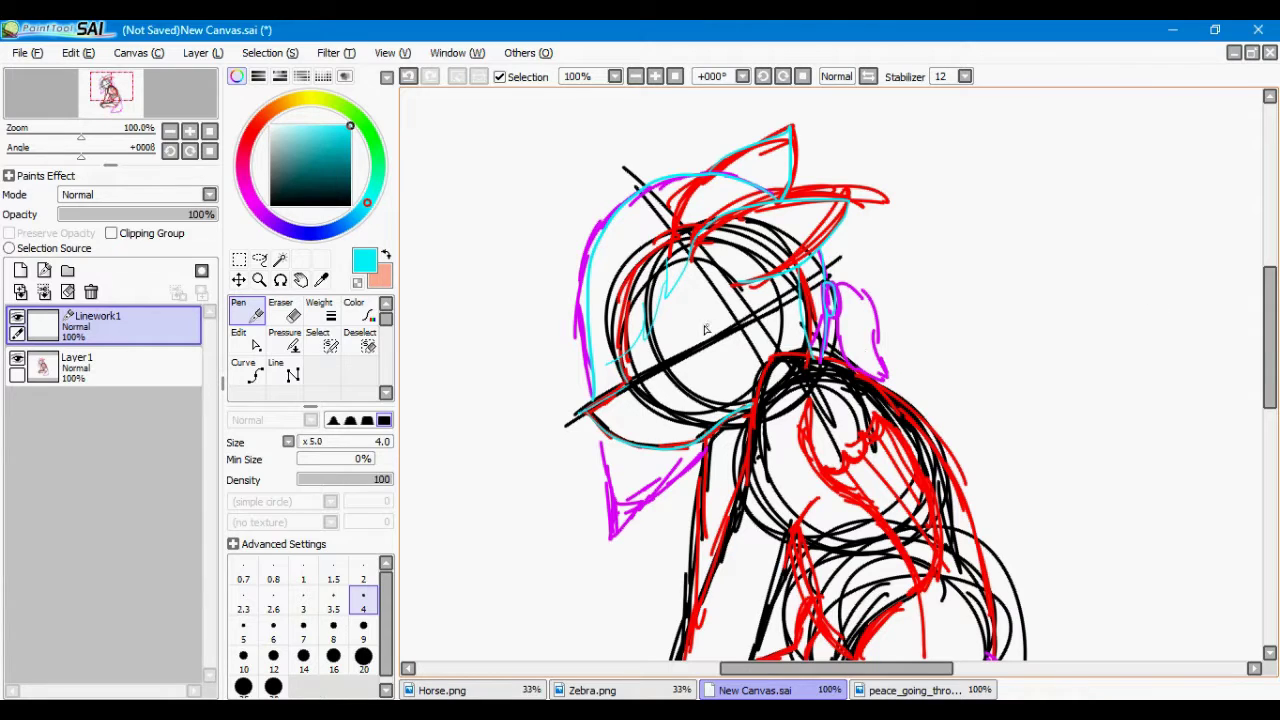
# - Trace the hair point under the chin, the near foreleg's front edge and the curve of the back
pyautogui.scroll(-3, 1090, 330)
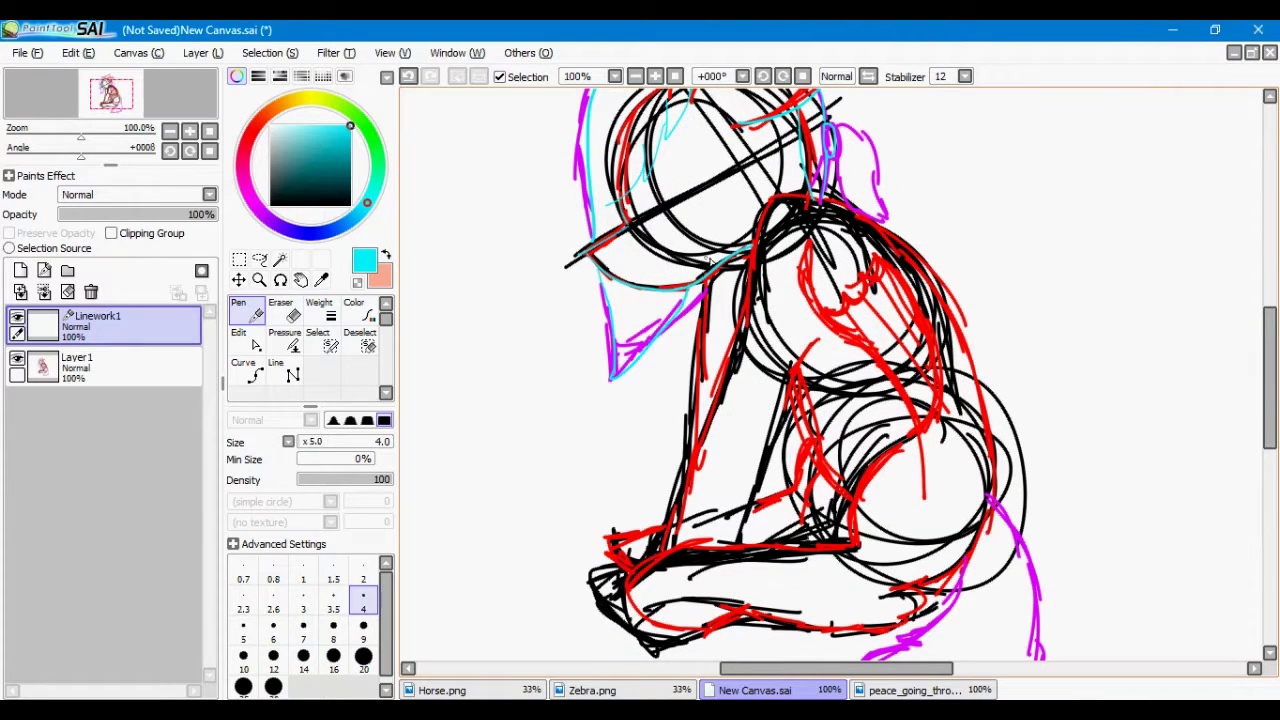
pyautogui.hotkey('ctrl', 'z')
pyautogui.moveTo(753, 270); pyautogui.dragTo(672, 552)
pyautogui.moveTo(770, 198); pyautogui.dragTo(972, 366)
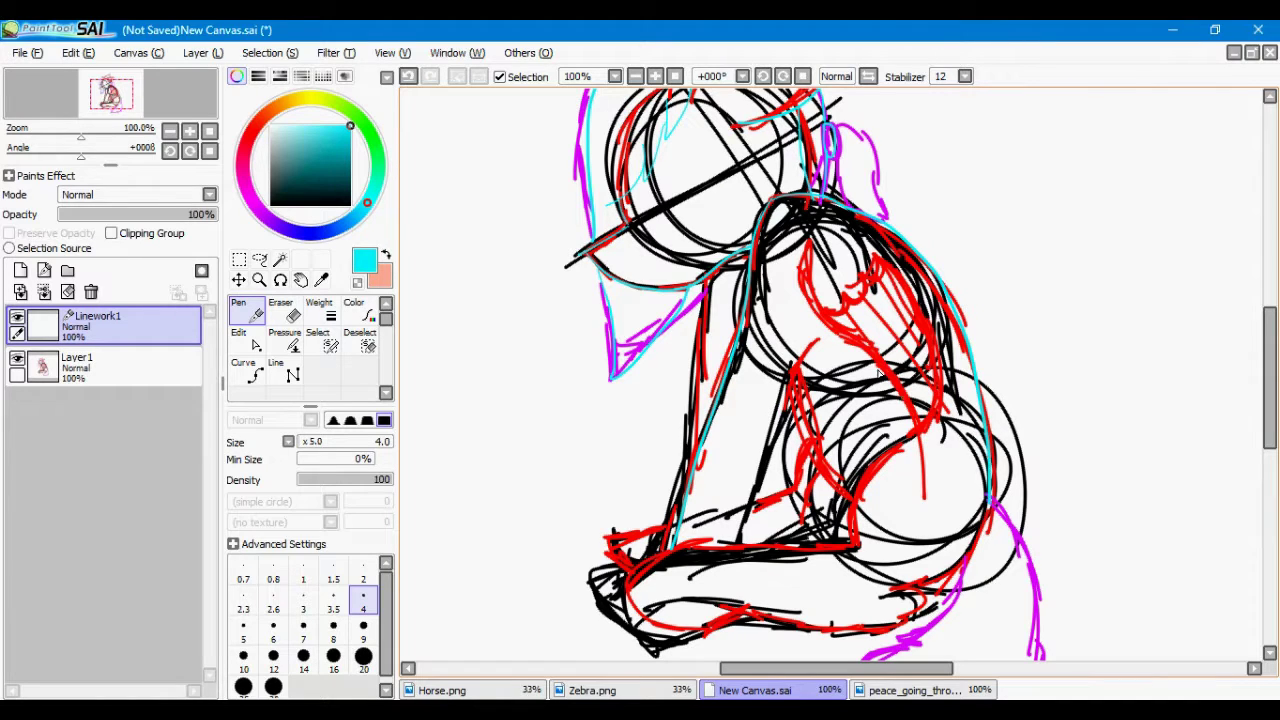
# - Trace the folded hind leg and its foot, redoing uneven strokes
pyautogui.click(408, 80)
pyautogui.moveTo(858, 547); pyautogui.dragTo(780, 550)
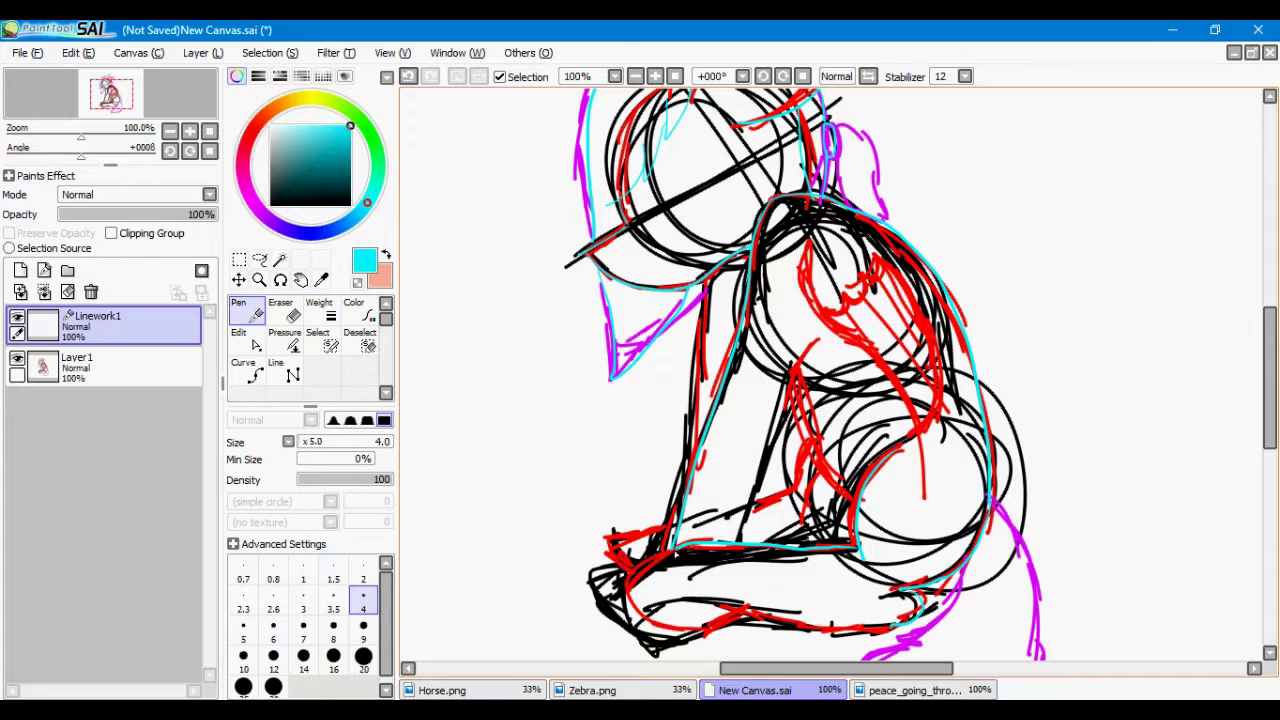
pyautogui.click(408, 80)
pyautogui.moveTo(858, 549)
pyautogui.mouseDown()
pyautogui.moveTo(774, 550)
pyautogui.moveTo(855, 546)
pyautogui.mouseUp()
pyautogui.click(408, 82)
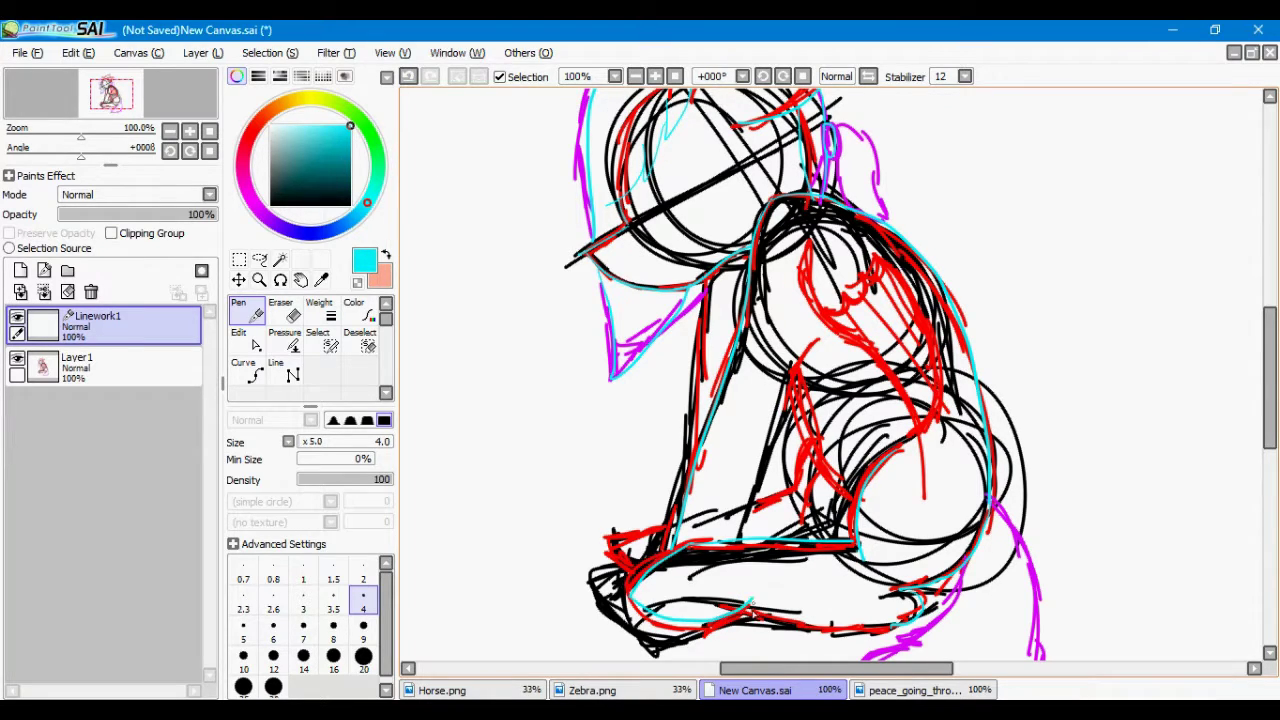
# - Trace the near foreleg's rear edge, the tied ponytail and the folded wing with its scalloped edge
pyautogui.moveTo(805, 340); pyautogui.dragTo(752, 488)
pyautogui.click(408, 78)
pyautogui.scroll(3, 838, 262)
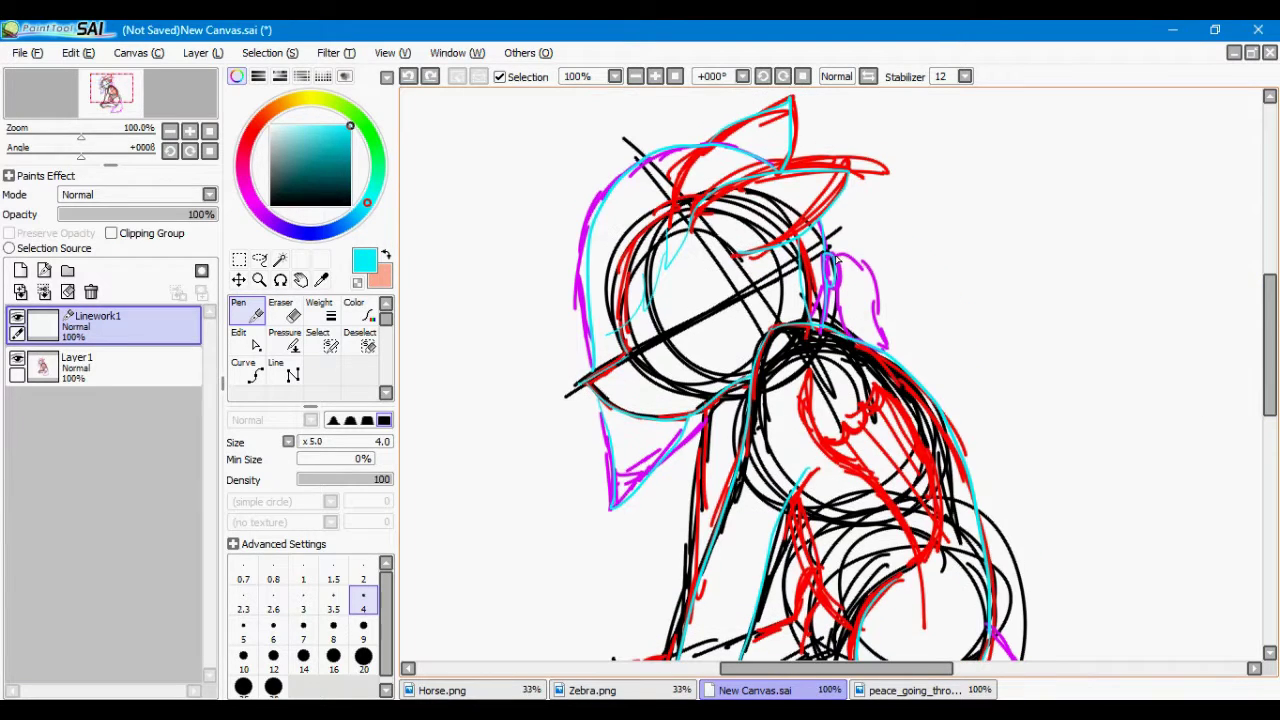
pyautogui.hotkey('ctrl', 'z')
pyautogui.moveTo(862, 430); pyautogui.dragTo(908, 551)
pyautogui.scroll(-5, 1010, 388)
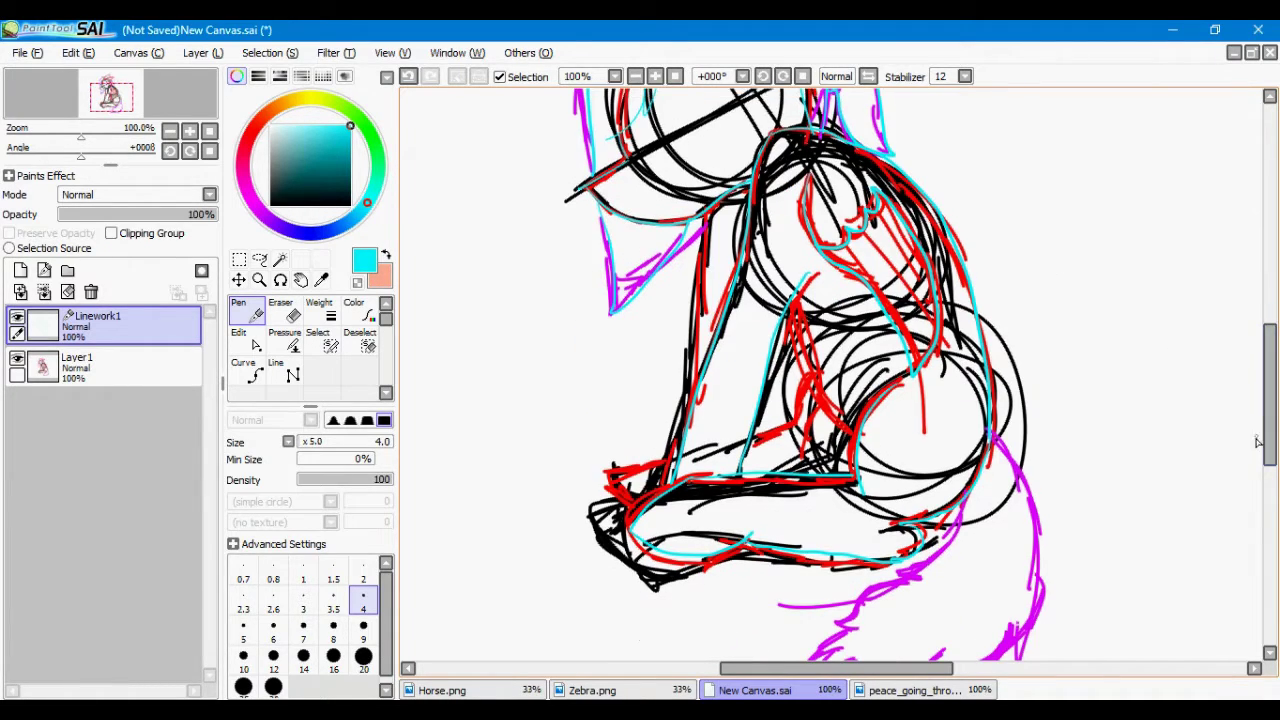
# - Trace the tail with its ragged tufts in cyan and trim stray line ends with the Eraser
pyautogui.hotkey('ctrl', 'z')
pyautogui.moveTo(1035, 497); pyautogui.dragTo(1024, 477)
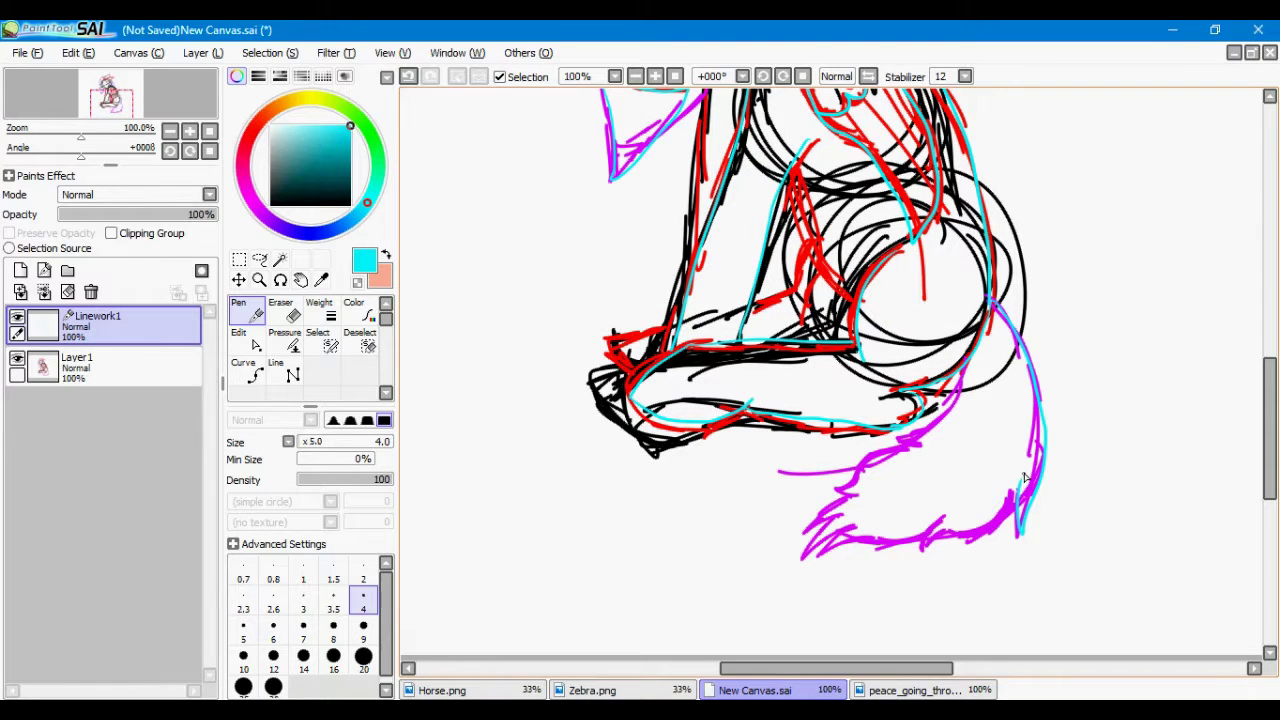
pyautogui.hotkey('ctrl', 'z')
pyautogui.hotkey('ctrl', 'z')
pyautogui.moveTo(921, 557); pyautogui.dragTo(942, 516)
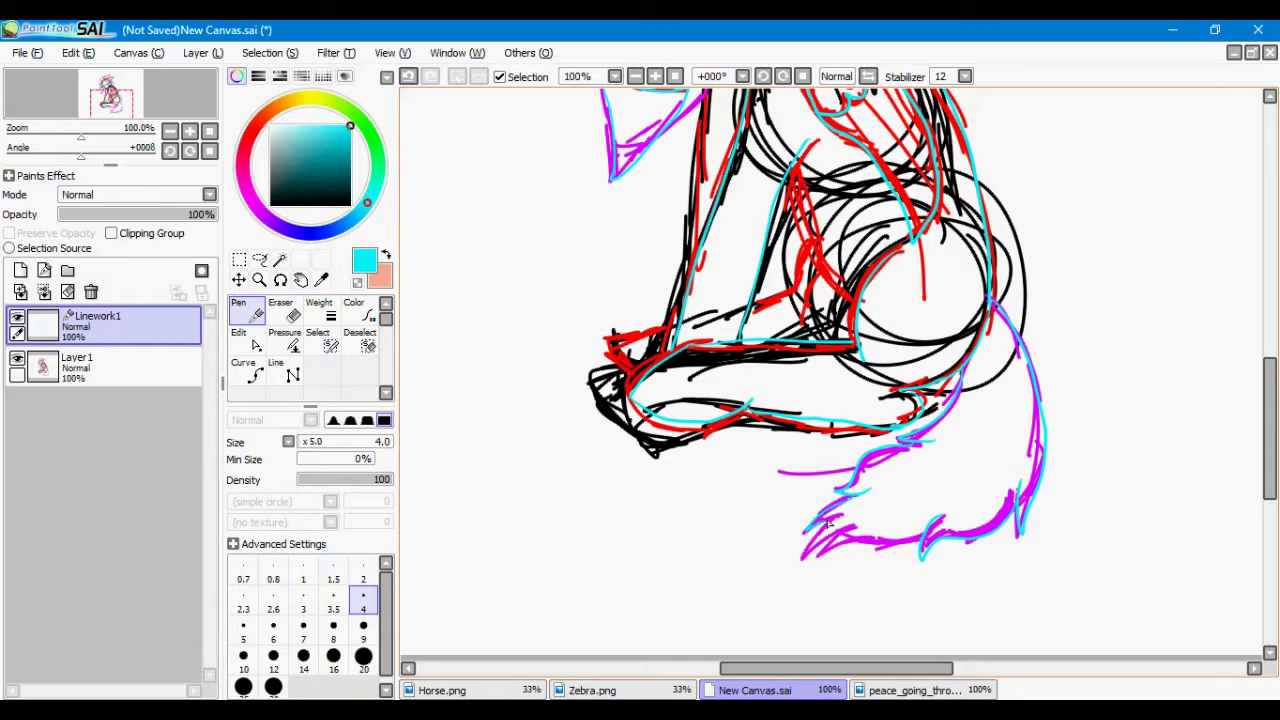
pyautogui.press('e')
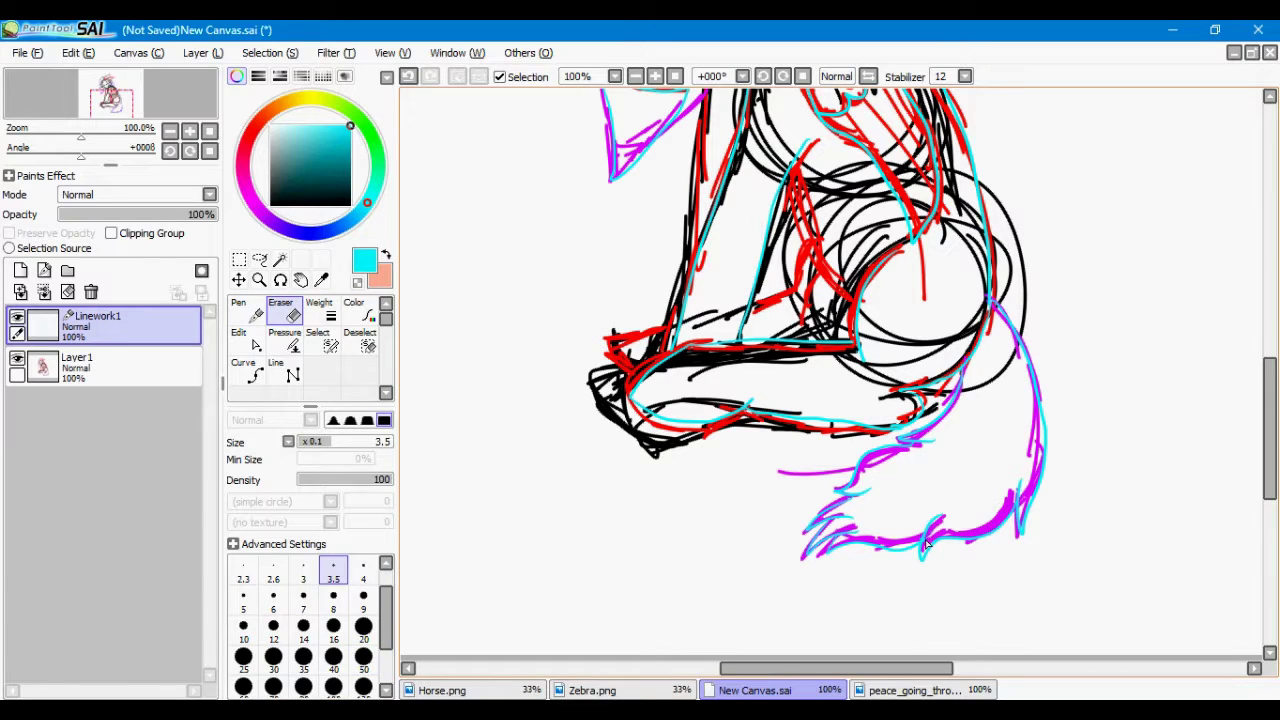
pyautogui.press('n')
# - Trace the far foreleg and its foot behind the folded hind leg
pyautogui.scroll(2, 1235, 375)
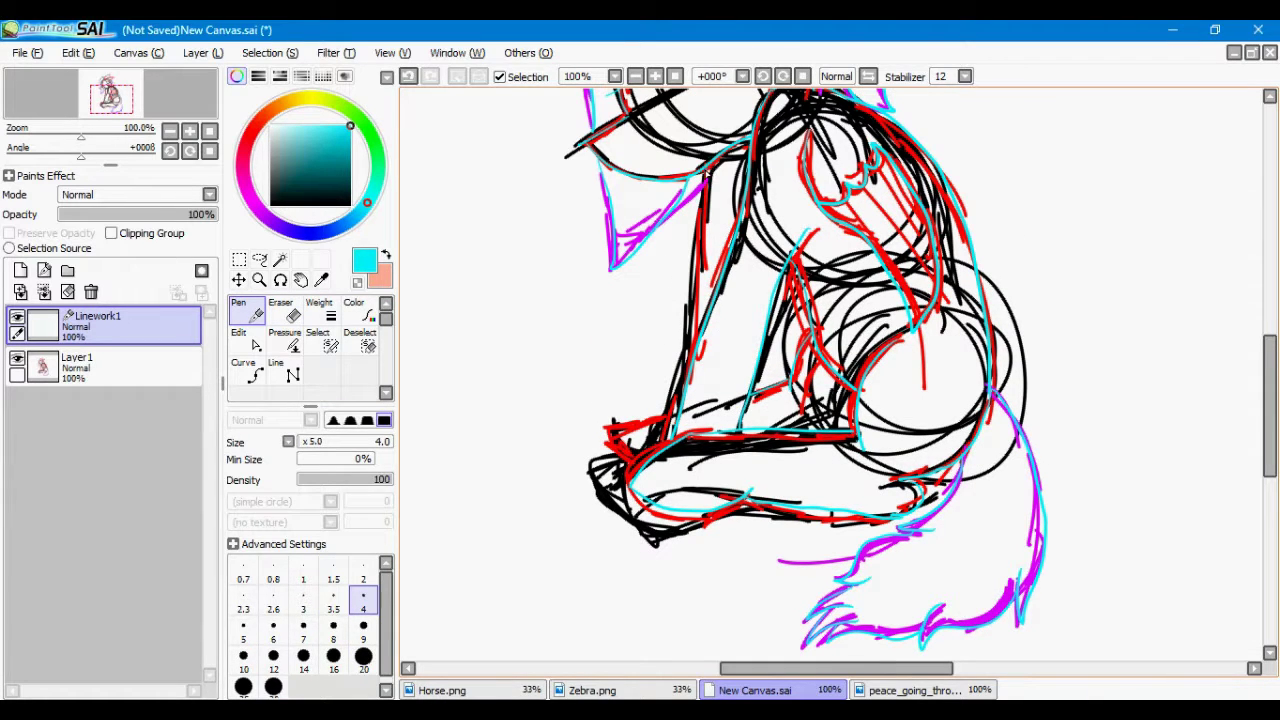
pyautogui.moveTo(607, 441); pyautogui.dragTo(669, 424)
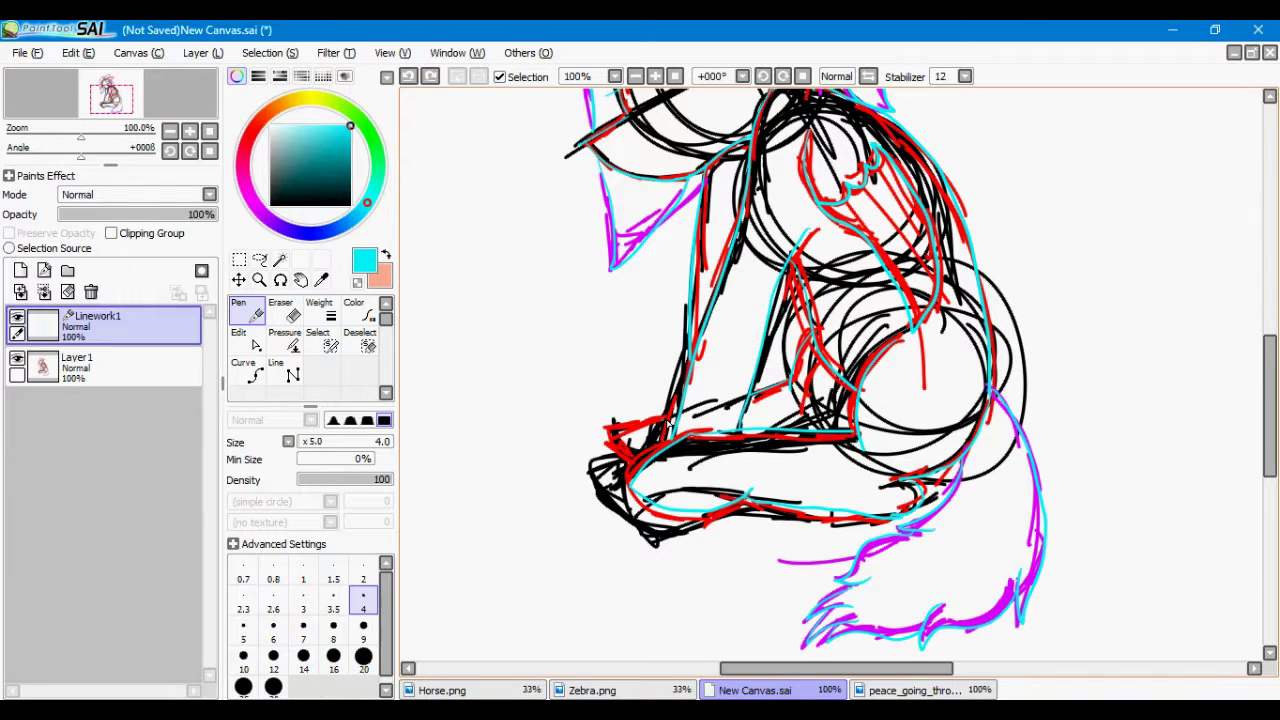
pyautogui.click(407, 79)
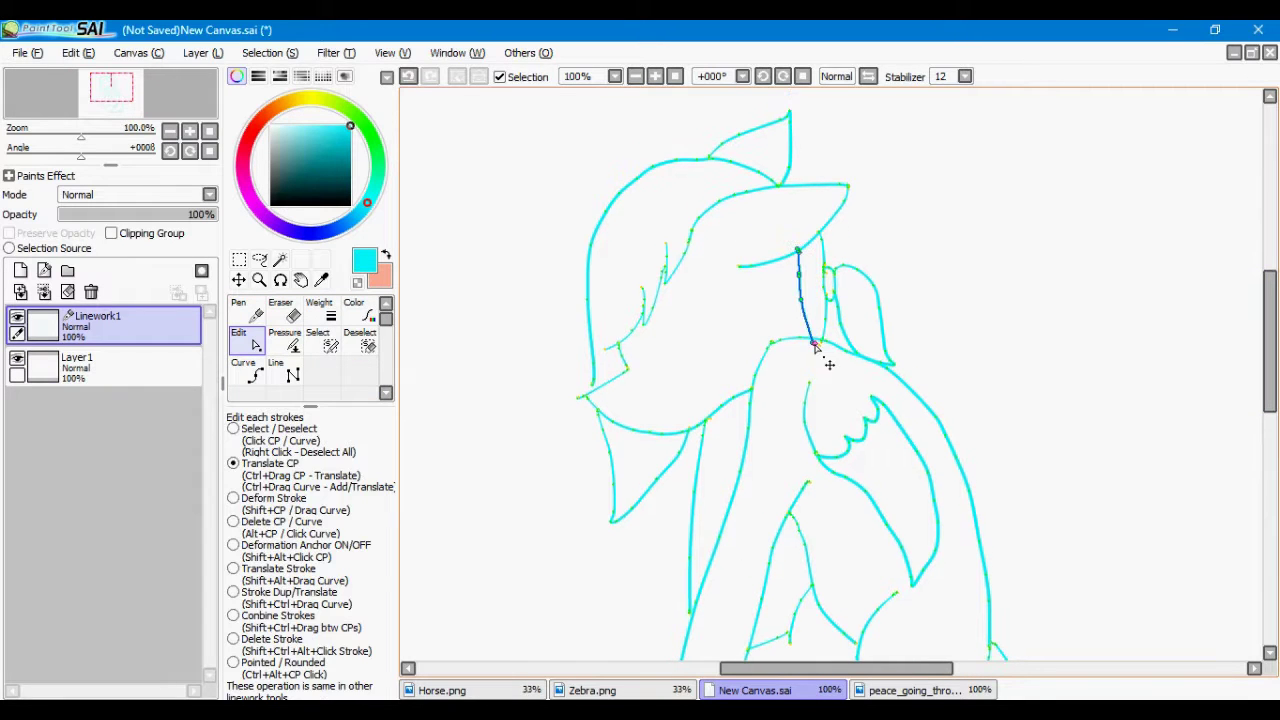
# - Reposition control points of the head, ear, wing and leg strokes with the Edit tool so the lines meet cleanly
pyautogui.click(928, 474)
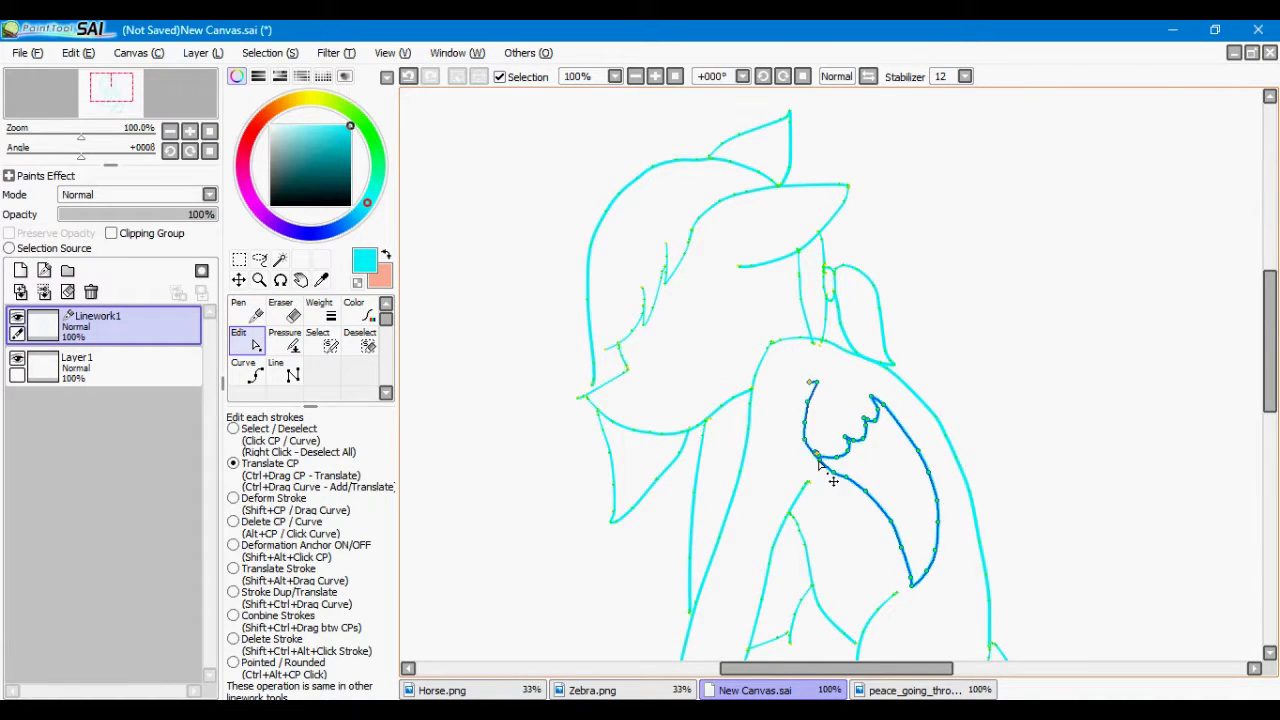
pyautogui.moveTo(591, 385); pyautogui.dragTo(595, 385)
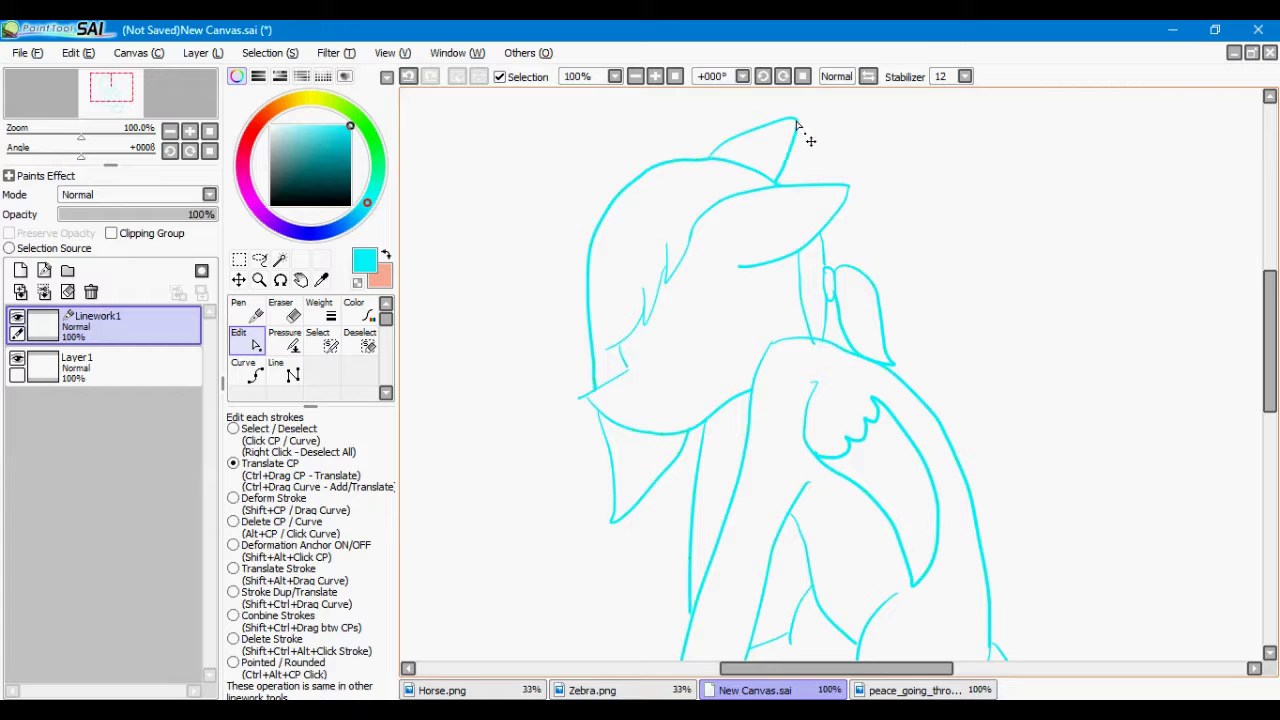
pyautogui.scroll(-3, 951, 337)
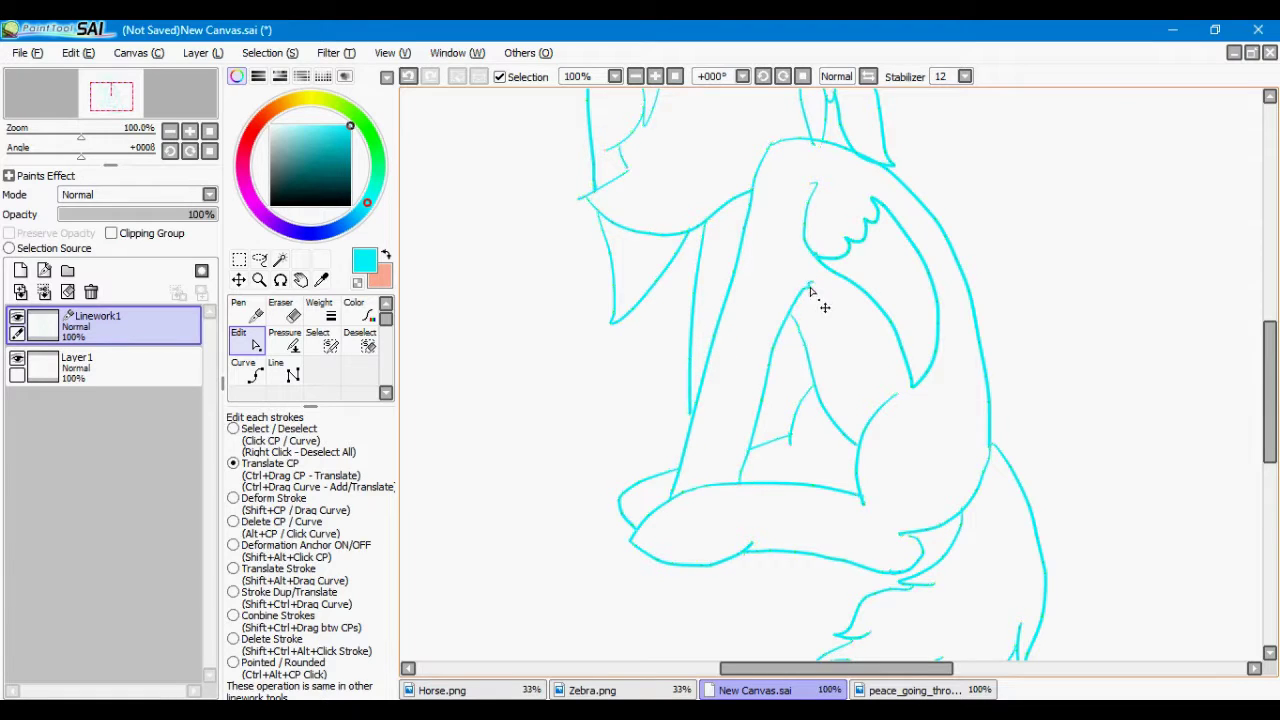
pyautogui.press('e')
pyautogui.click(255, 340)
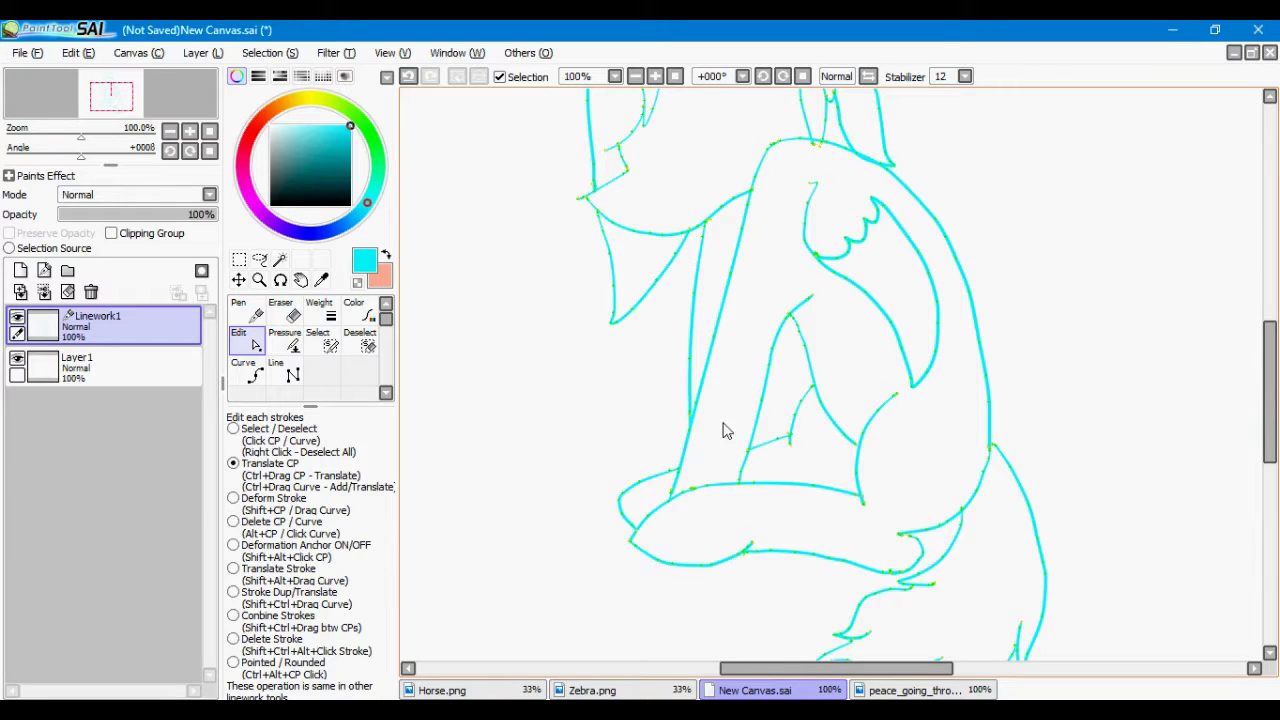
pyautogui.moveTo(1264, 394); pyautogui.dragTo(1262, 345)
# - Recolour all the cyan strokes on Linework1 black with the Color tool
pyautogui.click(110, 367)
pyautogui.click(110, 325)
pyautogui.click(350, 205)
pyautogui.click(358, 311)
pyautogui.click(602, 217)
pyautogui.click(680, 262)
pyautogui.click(650, 316)
pyautogui.moveTo(627, 430)
pyautogui.mouseDown()
pyautogui.moveTo(779, 437)
pyautogui.moveTo(865, 343)
pyautogui.moveTo(824, 330)
pyautogui.moveTo(836, 305)
pyautogui.moveTo(806, 187)
pyautogui.moveTo(789, 172)
pyautogui.moveTo(778, 641)
pyautogui.moveTo(1003, 655)
pyautogui.mouseUp()
pyautogui.moveTo(1270, 350); pyautogui.dragTo(1270, 437)
pyautogui.moveTo(1020, 515)
pyautogui.mouseDown()
pyautogui.moveTo(818, 540)
pyautogui.moveTo(901, 392)
pyautogui.moveTo(669, 366)
pyautogui.mouseUp()
pyautogui.click(671, 357)
pyautogui.click(634, 337)
# - Draw a short curved closed-eye line beside the fringe with the Pen on Linework1
pyautogui.moveTo(1270, 410); pyautogui.dragTo(1270, 330)
pyautogui.click(247, 311)
pyautogui.scroll(2, 645, 300)
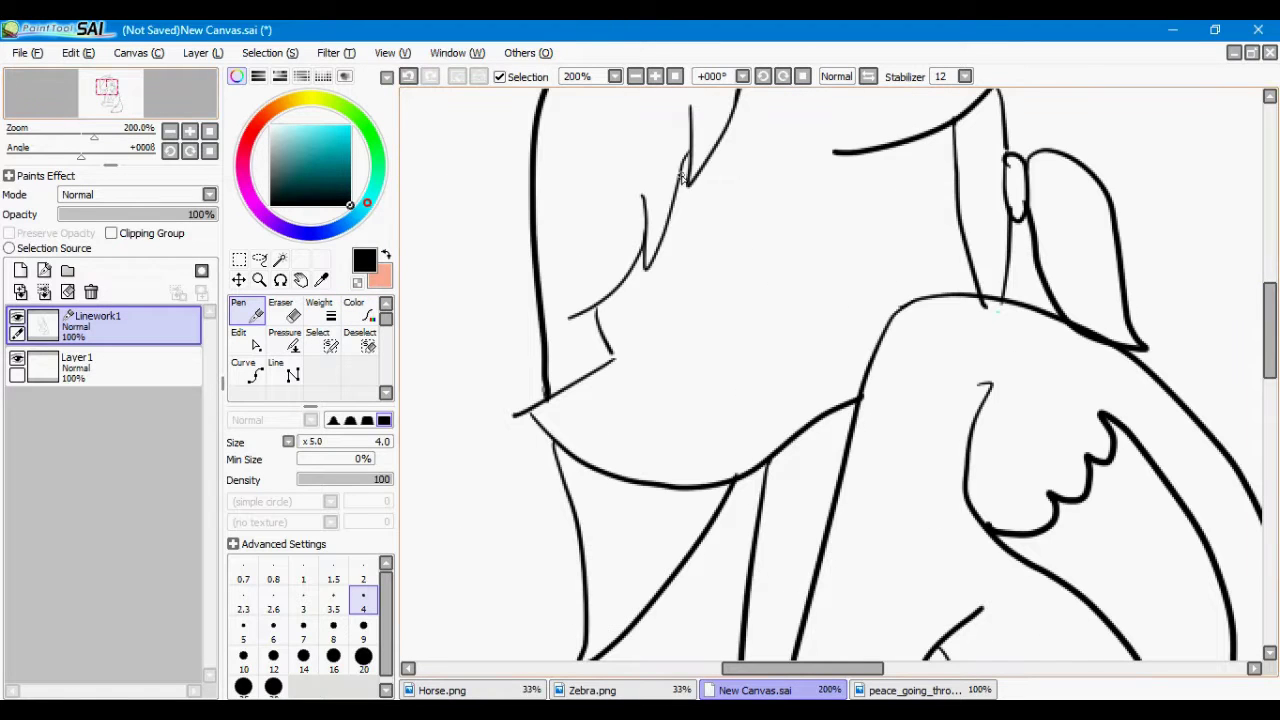
pyautogui.click(783, 76)
pyautogui.click(783, 76)
pyautogui.click(783, 76)
pyautogui.moveTo(807, 151); pyautogui.dragTo(810, 300)
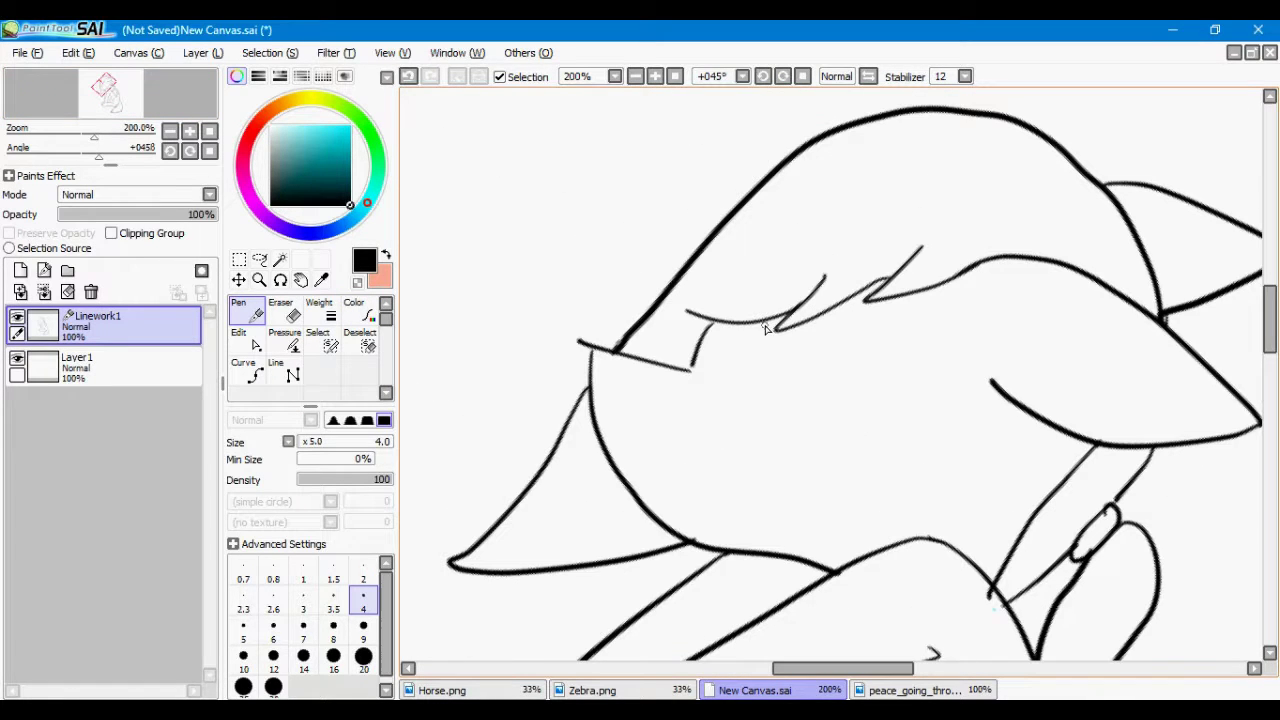
pyautogui.hotkey('ctrl', 'z')
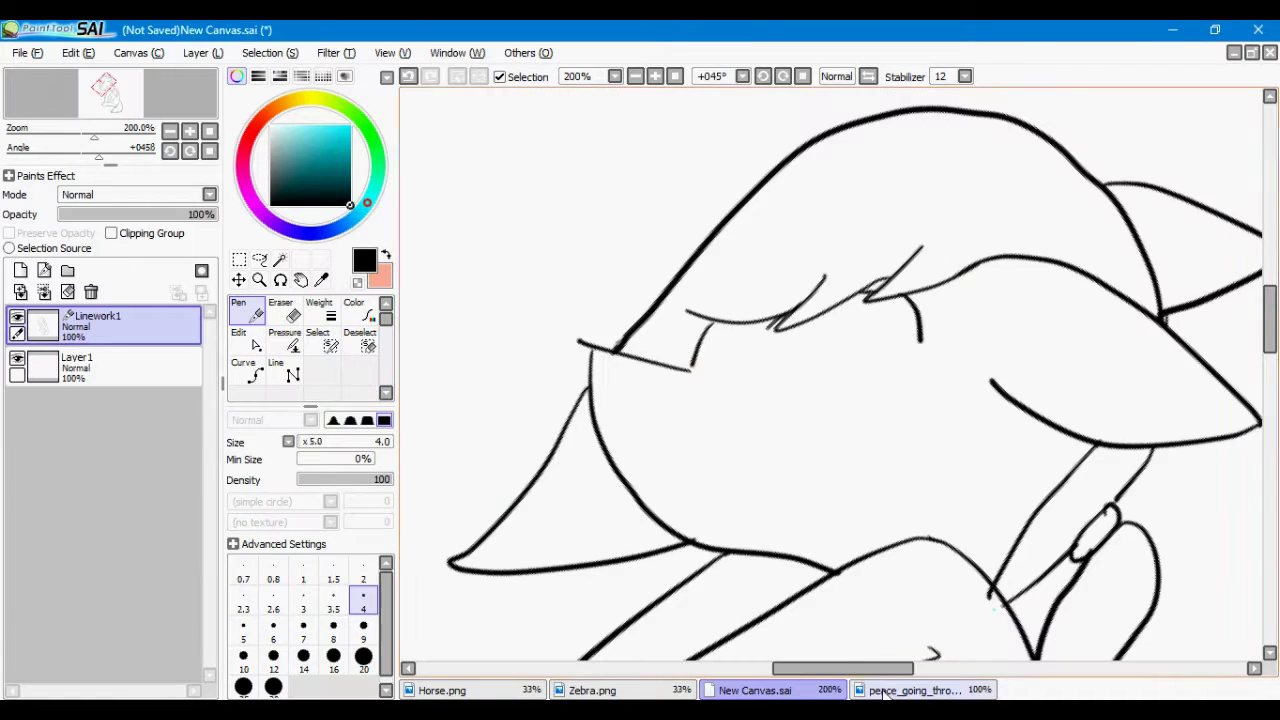
# - Erase the overshooting line ends at the neck, muzzle tip and wing with the 3.5 px Eraser
pyautogui.click(635, 76)
pyautogui.press('Home')
pyautogui.press('e')
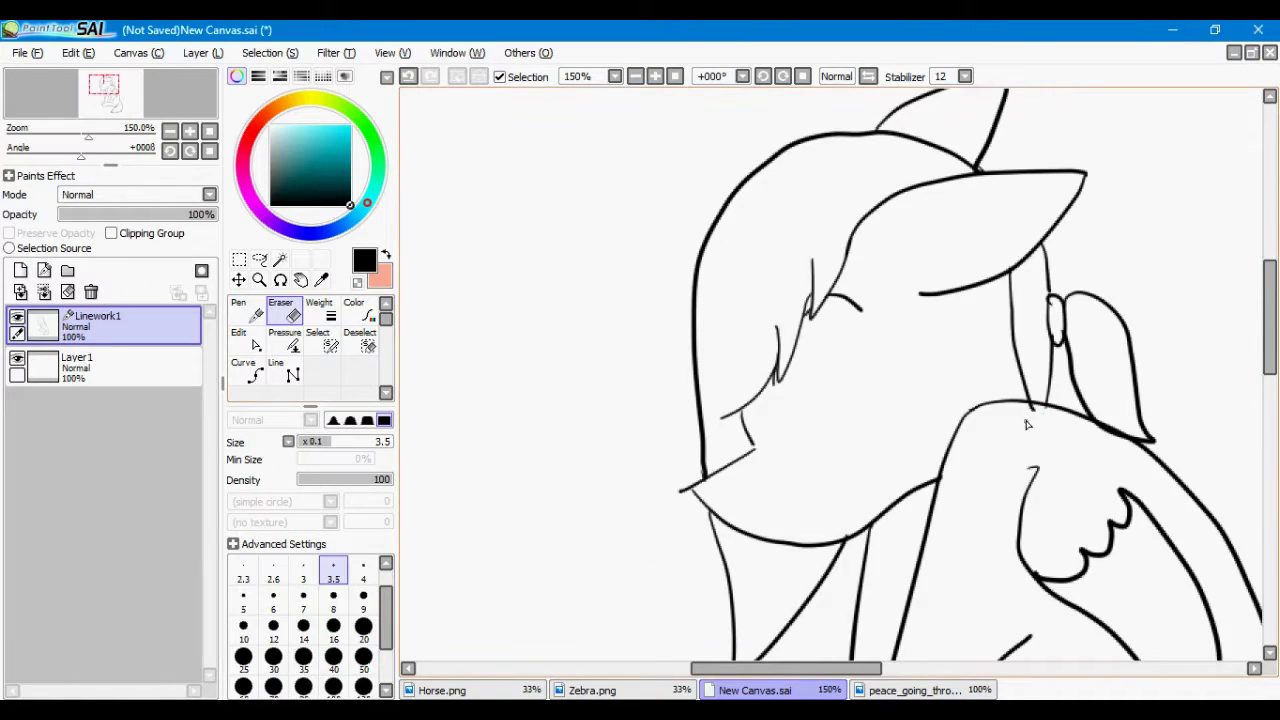
pyautogui.moveTo(836, 133); pyautogui.dragTo(862, 134)
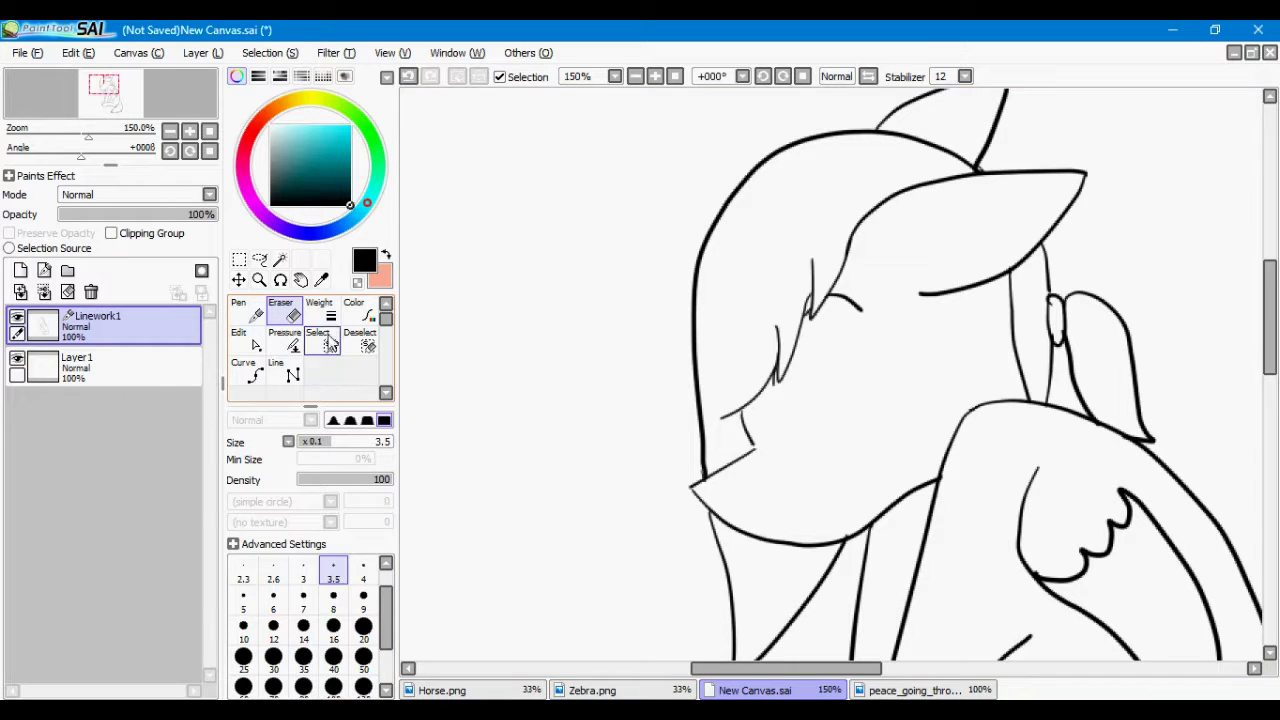
# - Select the enclosed face, body and leg areas of the line art with the Magic Wand
pyautogui.click(280, 259)
pyautogui.click(857, 445)
pyautogui.click(985, 530)
pyautogui.click(882, 575)
pyautogui.moveTo(1270, 336)
pyautogui.mouseDown()
pyautogui.moveTo(1270, 433)
pyautogui.moveTo(1270, 381)
pyautogui.mouseUp()
pyautogui.click(1005, 432)
pyautogui.click(786, 478)
# - Touch up gaps in the body selection with the Select brush and add the upright ear to it
pyautogui.click(325, 344)
pyautogui.click(280, 259)
pyautogui.click(1160, 450)
pyautogui.click(322, 349)
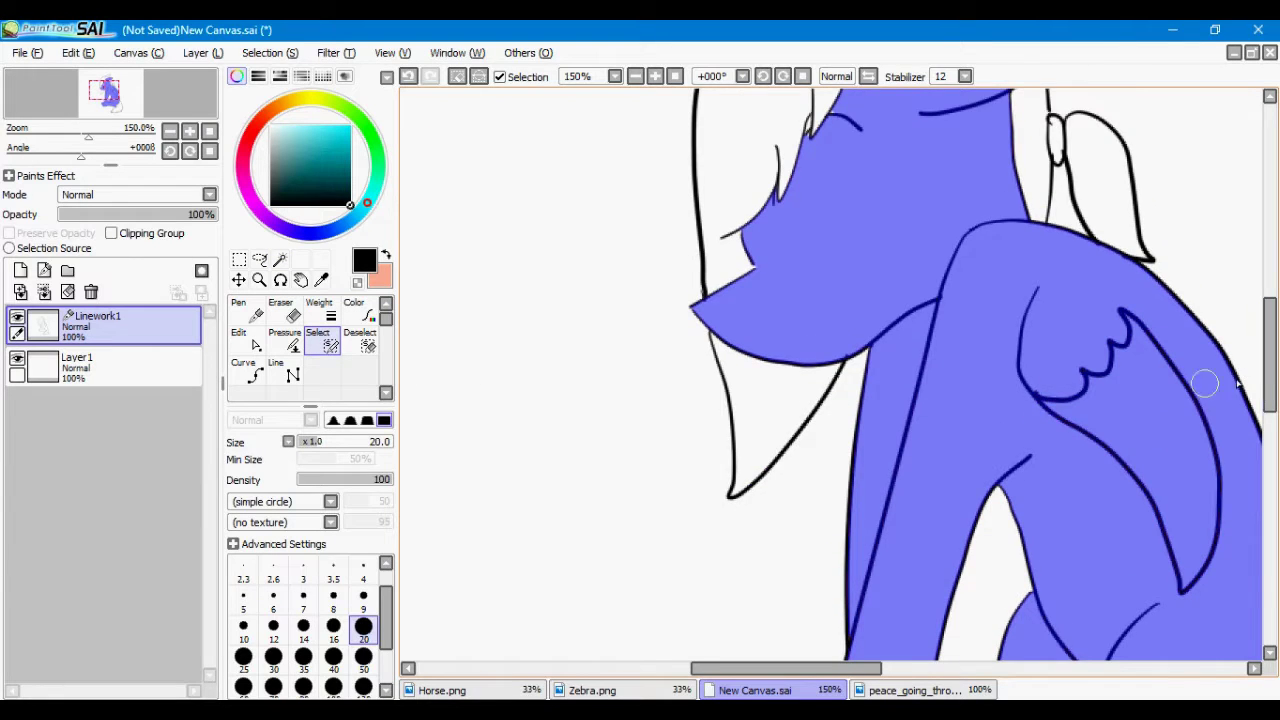
pyautogui.scroll(3, 812, 330)
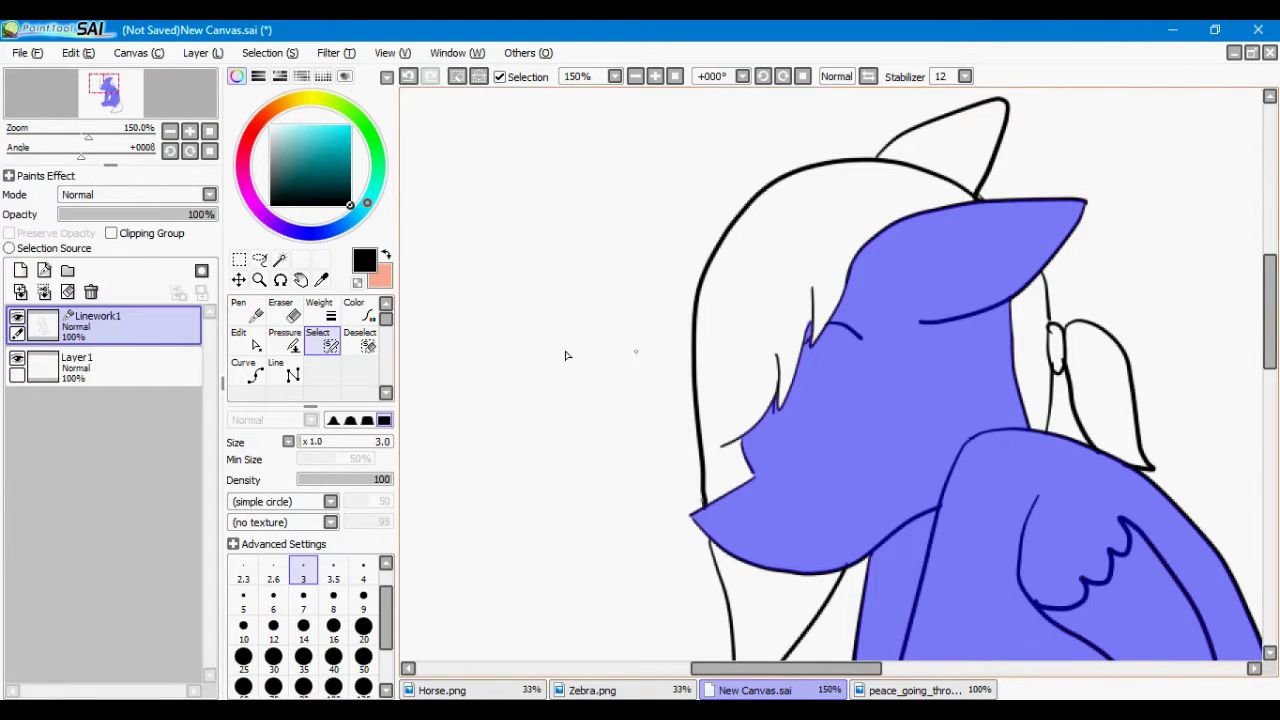
pyautogui.click(280, 259)
pyautogui.click(955, 150)
pyautogui.click(320, 342)
# - Set a very light grey as the fill colour and choose the Bucket tool on Layer1
pyautogui.moveTo(760, 668); pyautogui.dragTo(812, 668)
pyautogui.moveTo(1270, 325)
pyautogui.mouseDown()
pyautogui.moveTo(1270, 438)
pyautogui.moveTo(1270, 323)
pyautogui.mouseUp()
pyautogui.click(130, 367)
pyautogui.moveTo(290, 145); pyautogui.dragTo(244, 101)
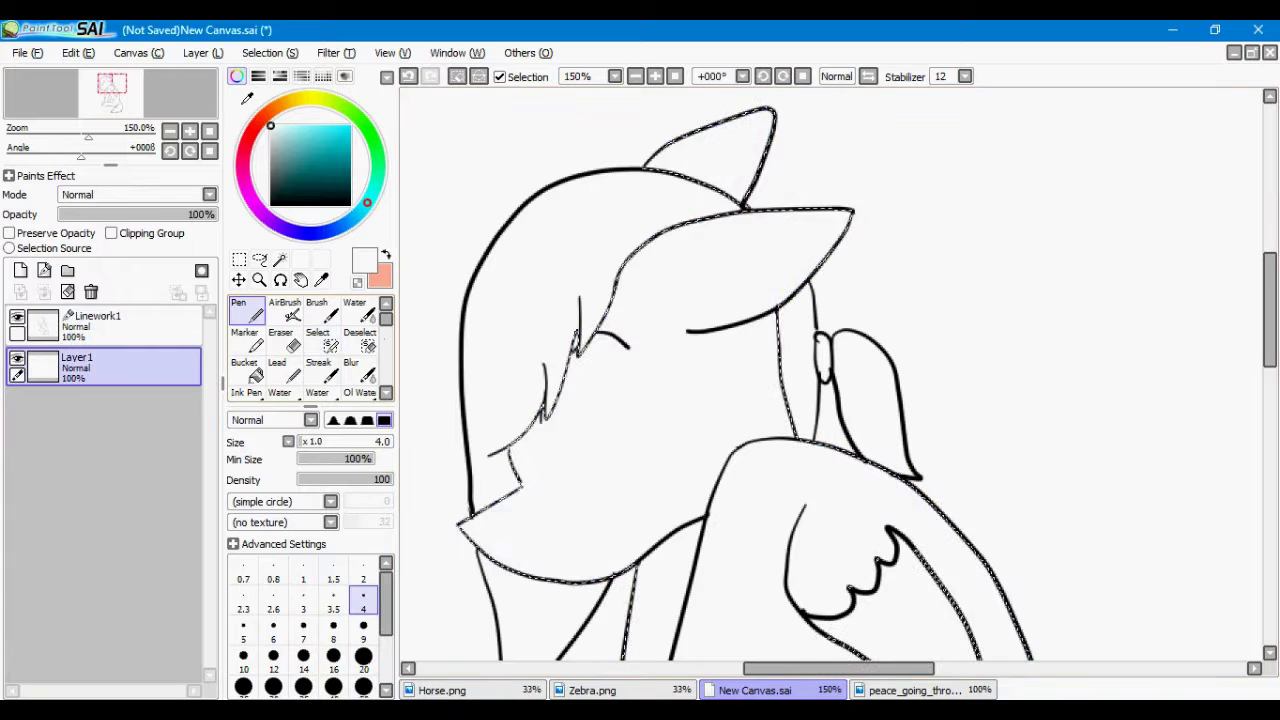
pyautogui.click(245, 368)
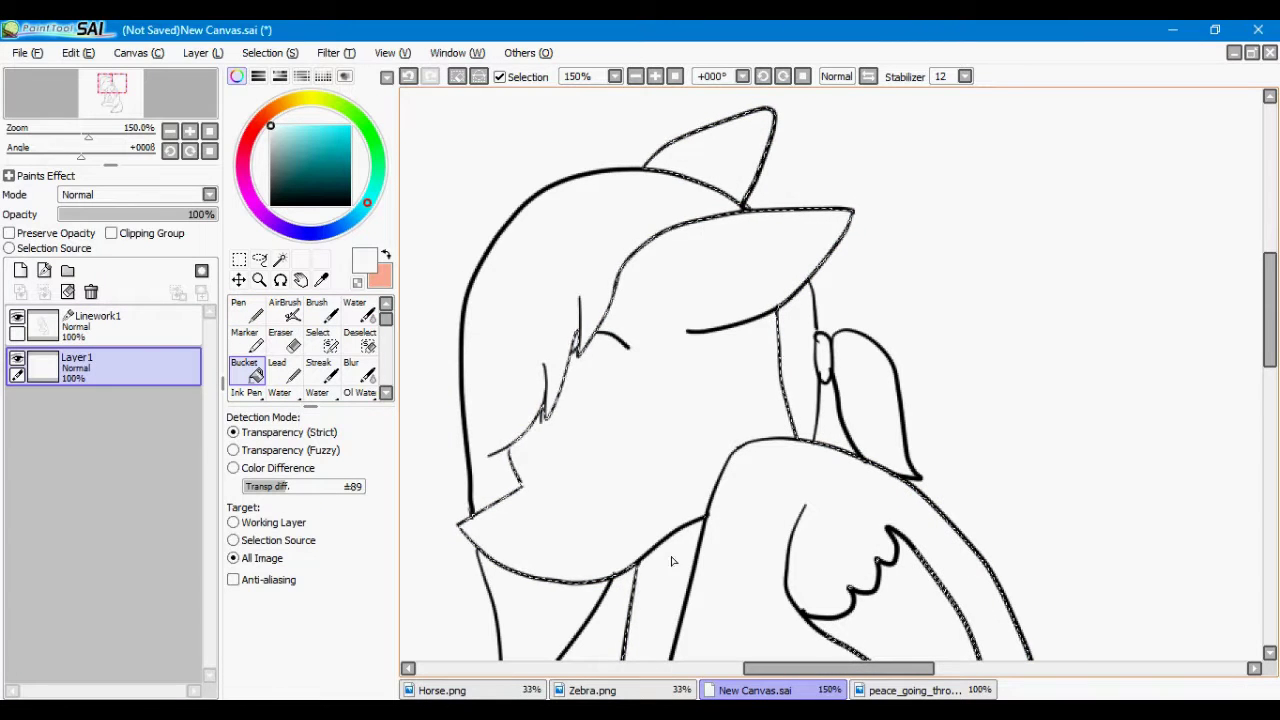
pyautogui.scroll(-7, 672, 561)
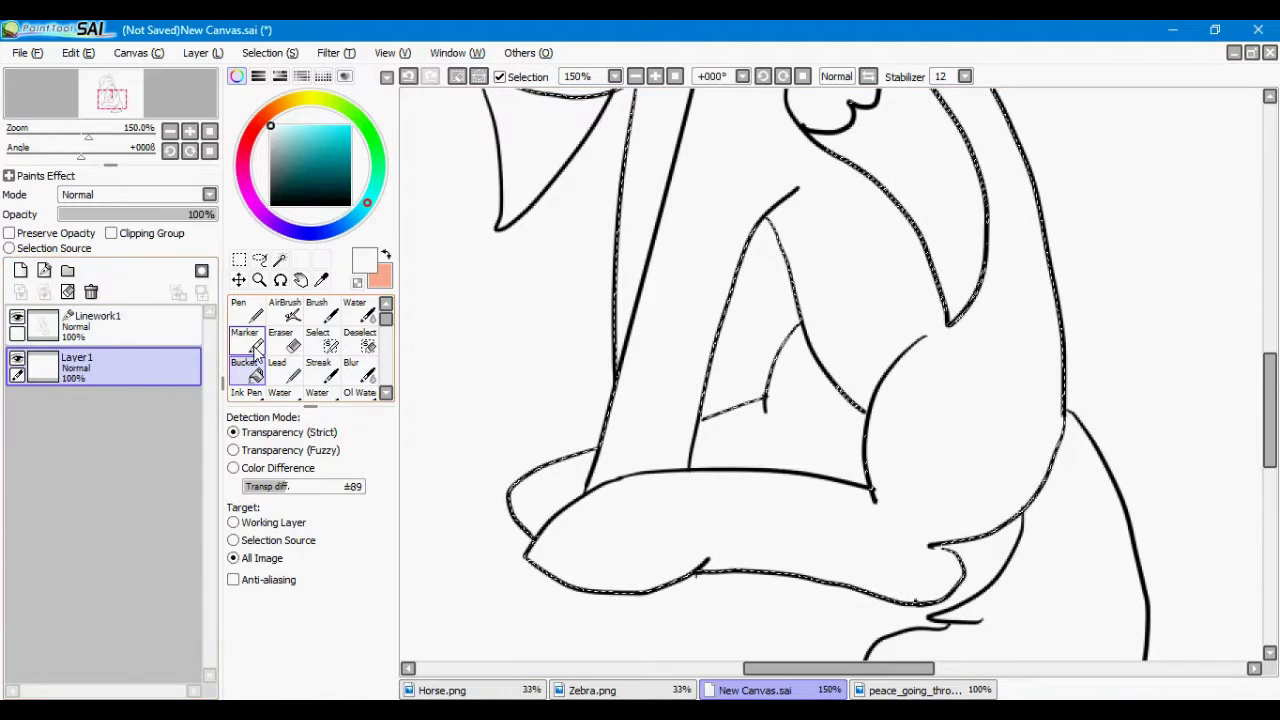
# - Refine the body selection along the line art with the Select brush
pyautogui.click(320, 343)
pyautogui.click(457, 77)
pyautogui.click(110, 325)
pyautogui.click(175, 367)
pyautogui.moveTo(1270, 408); pyautogui.dragTo(1267, 304)
pyautogui.click(363, 628)
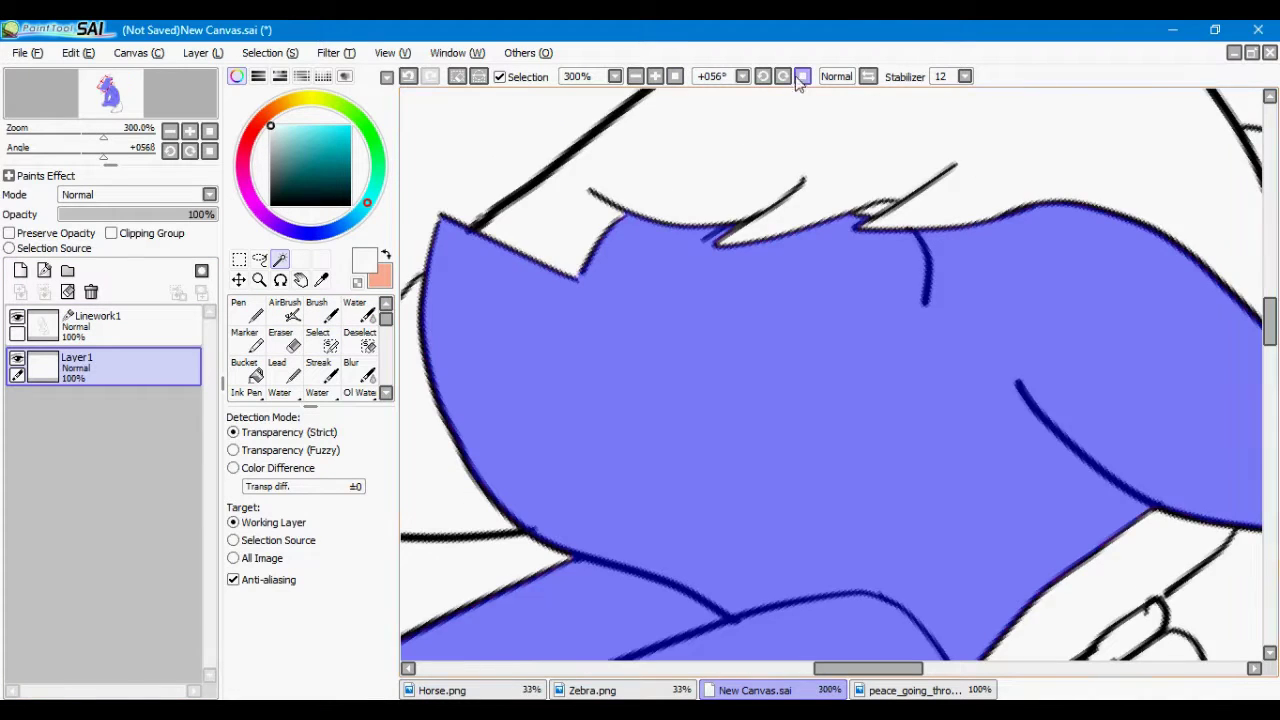
pyautogui.click(803, 77)
pyautogui.click(600, 320)
pyautogui.click(408, 77)
pyautogui.click(120, 325)
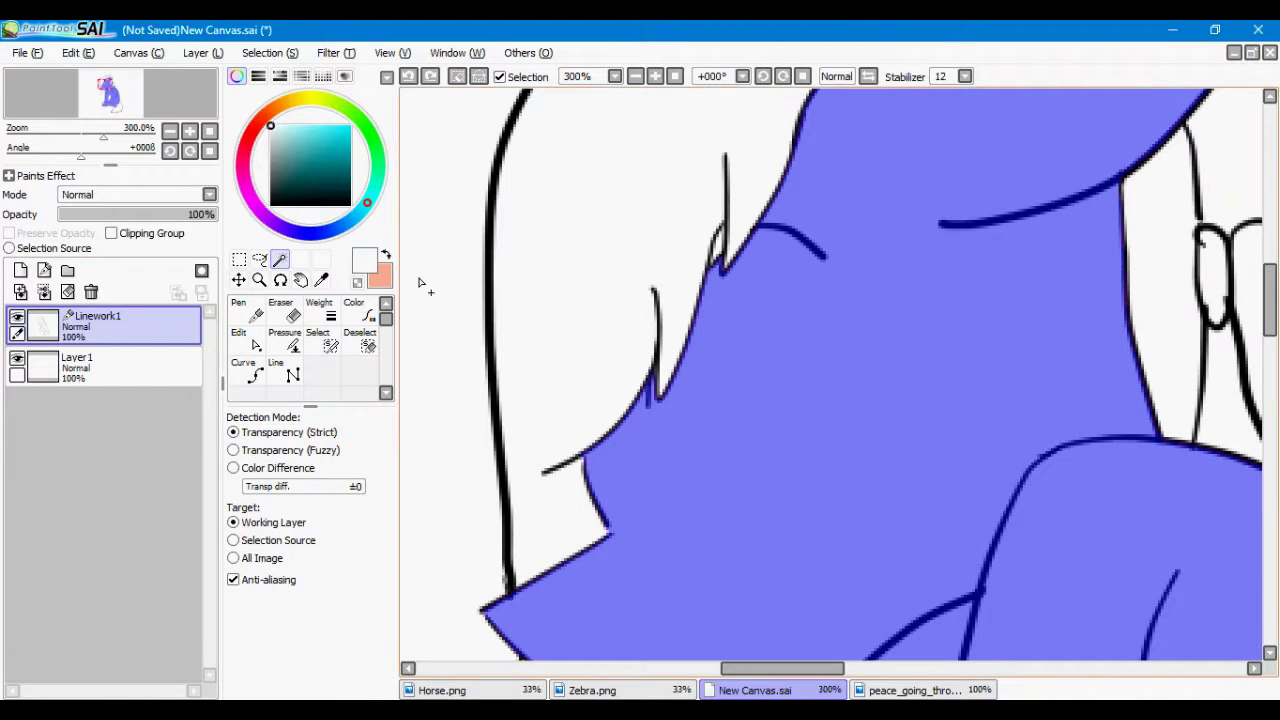
# - Fill the selected body on Layer1 with a light grey using the Bucket
pyautogui.click(120, 367)
pyautogui.click(256, 374)
pyautogui.click(725, 370)
pyautogui.click(675, 77)
pyautogui.click(271, 128)
pyautogui.click(805, 279)
# - Add the upright ear and the far front hoof to the body selection with the Magic Wand on Linework1
pyautogui.click(280, 259)
pyautogui.click(731, 266)
pyautogui.click(408, 77)
pyautogui.click(120, 325)
pyautogui.click(810, 198)
pyautogui.click(752, 477)
# - Fill the selected body areas light grey on Layer1 with the Bucket and clear the selection
pyautogui.click(77, 362)
pyautogui.click(245, 370)
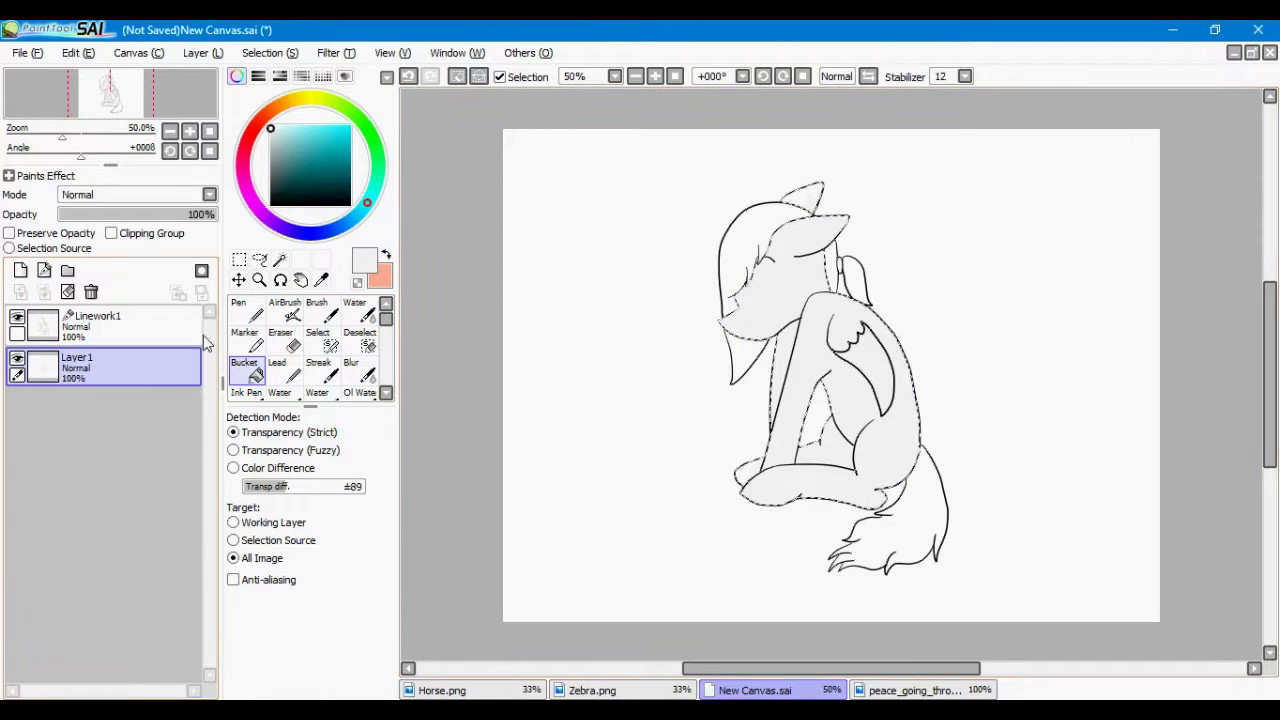
pyautogui.click(329, 343)
pyautogui.click(457, 77)
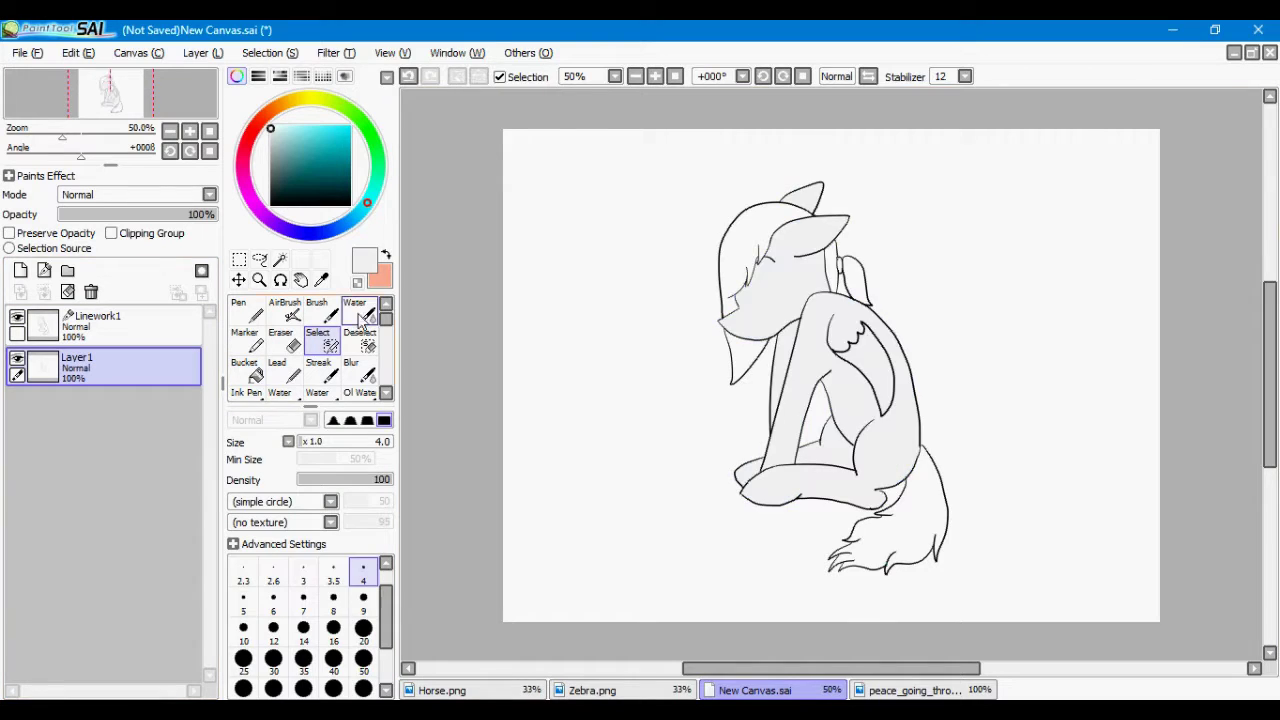
# - Paint a rough eye-shaped selection on the face beside the fringe with the Select brush, down to size 9
pyautogui.click(655, 79)
pyautogui.click(655, 79)
pyautogui.click(655, 79)
pyautogui.click(655, 79)
pyautogui.click(655, 76)
pyautogui.moveTo(668, 214); pyautogui.dragTo(620, 360)
pyautogui.moveTo(668, 250)
pyautogui.mouseDown()
pyautogui.moveTo(700, 186)
pyautogui.moveTo(668, 262)
pyautogui.mouseUp()
pyautogui.click(363, 627)
pyautogui.moveTo(712, 190)
pyautogui.mouseDown()
pyautogui.moveTo(752, 225)
pyautogui.moveTo(703, 330)
pyautogui.moveTo(714, 237)
pyautogui.mouseUp()
pyautogui.click(363, 598)
pyautogui.moveTo(640, 300)
pyautogui.mouseDown()
pyautogui.moveTo(622, 352)
pyautogui.moveTo(738, 336)
pyautogui.moveTo(758, 306)
pyautogui.mouseUp()
pyautogui.click(783, 76)
pyautogui.click(783, 76)
pyautogui.click(783, 76)
pyautogui.click(403, 77)
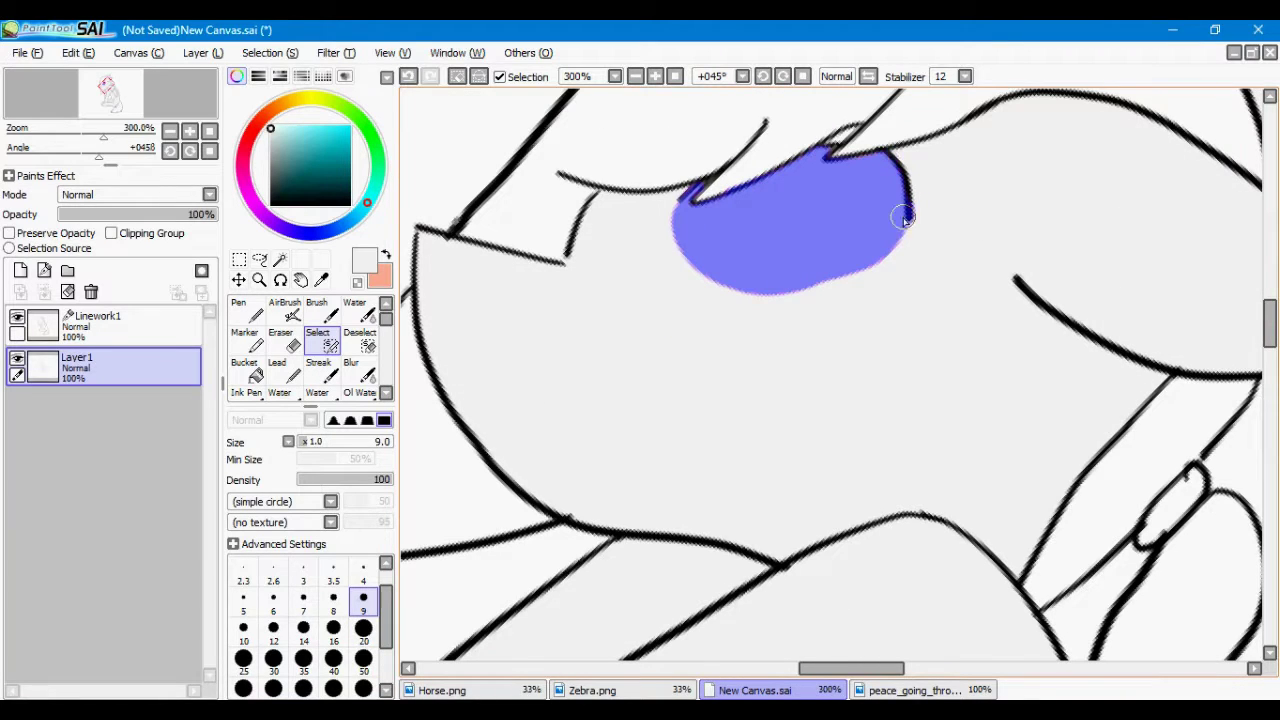
# - Round off the lower edge of the eye selection with the Select brush and trim it with the Deselect brush
pyautogui.press(']')
pyautogui.press(']')
pyautogui.press(']')
pyautogui.press(']')
pyautogui.press(']')
pyautogui.moveTo(891, 217)
pyautogui.mouseDown()
pyautogui.moveTo(875, 248)
pyautogui.moveTo(829, 271)
pyautogui.moveTo(758, 271)
pyautogui.mouseUp()
pyautogui.click(362, 342)
pyautogui.moveTo(921, 212); pyautogui.dragTo(908, 257)
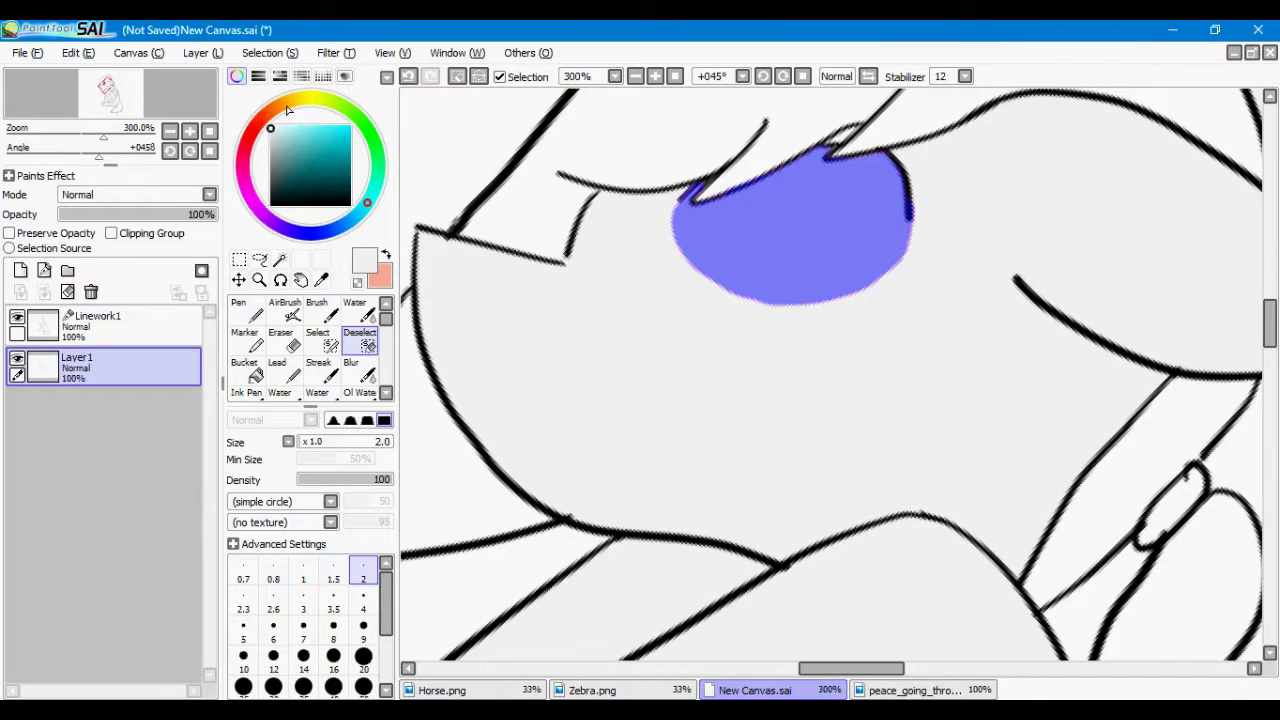
# - Paint the iris blue inside the eye selection with the Pen at size 12, using a lighter blue for its lower part
pyautogui.press('n')
pyautogui.click(273, 659)
pyautogui.moveTo(350, 125); pyautogui.dragTo(350, 133)
pyautogui.moveTo(690, 195)
pyautogui.mouseDown()
pyautogui.moveTo(868, 166)
pyautogui.moveTo(903, 192)
pyautogui.moveTo(684, 215)
pyautogui.moveTo(920, 221)
pyautogui.mouseUp()
pyautogui.click(350, 125)
pyautogui.click(326, 125)
pyautogui.moveTo(876, 272)
pyautogui.mouseDown()
pyautogui.moveTo(667, 246)
pyautogui.moveTo(880, 272)
pyautogui.moveTo(855, 256)
pyautogui.moveTo(871, 179)
pyautogui.mouseUp()
# - Resample the iris blue and blend the blue tones in the lower part of the iris with the Blur brush
pyautogui.click(321, 280)
pyautogui.click(860, 226)
pyautogui.click(247, 311)
pyautogui.click(360, 370)
pyautogui.click(273, 659)
pyautogui.moveTo(753, 275)
pyautogui.mouseDown()
pyautogui.moveTo(801, 374)
pyautogui.moveTo(734, 280)
pyautogui.moveTo(779, 235)
pyautogui.mouseUp()
# - Paint a tall black pupil in the middle of the iris with the Pen
pyautogui.click(350, 205)
pyautogui.click(247, 311)
pyautogui.click(763, 76)
pyautogui.click(763, 76)
pyautogui.click(783, 76)
pyautogui.click(783, 76)
pyautogui.moveTo(846, 154)
pyautogui.mouseDown()
pyautogui.moveTo(861, 194)
pyautogui.moveTo(848, 298)
pyautogui.moveTo(818, 300)
pyautogui.mouseUp()
pyautogui.moveTo(834, 166); pyautogui.dragTo(831, 278)
# - Paint the whites of the eye on both sides of the iris
pyautogui.moveTo(328, 132); pyautogui.dragTo(269, 123)
pyautogui.moveTo(698, 186)
pyautogui.mouseDown()
pyautogui.moveTo(679, 271)
pyautogui.moveTo(707, 168)
pyautogui.moveTo(720, 318)
pyautogui.moveTo(706, 271)
pyautogui.mouseUp()
pyautogui.moveTo(910, 152)
pyautogui.mouseDown()
pyautogui.moveTo(914, 257)
pyautogui.moveTo(897, 298)
pyautogui.mouseUp()
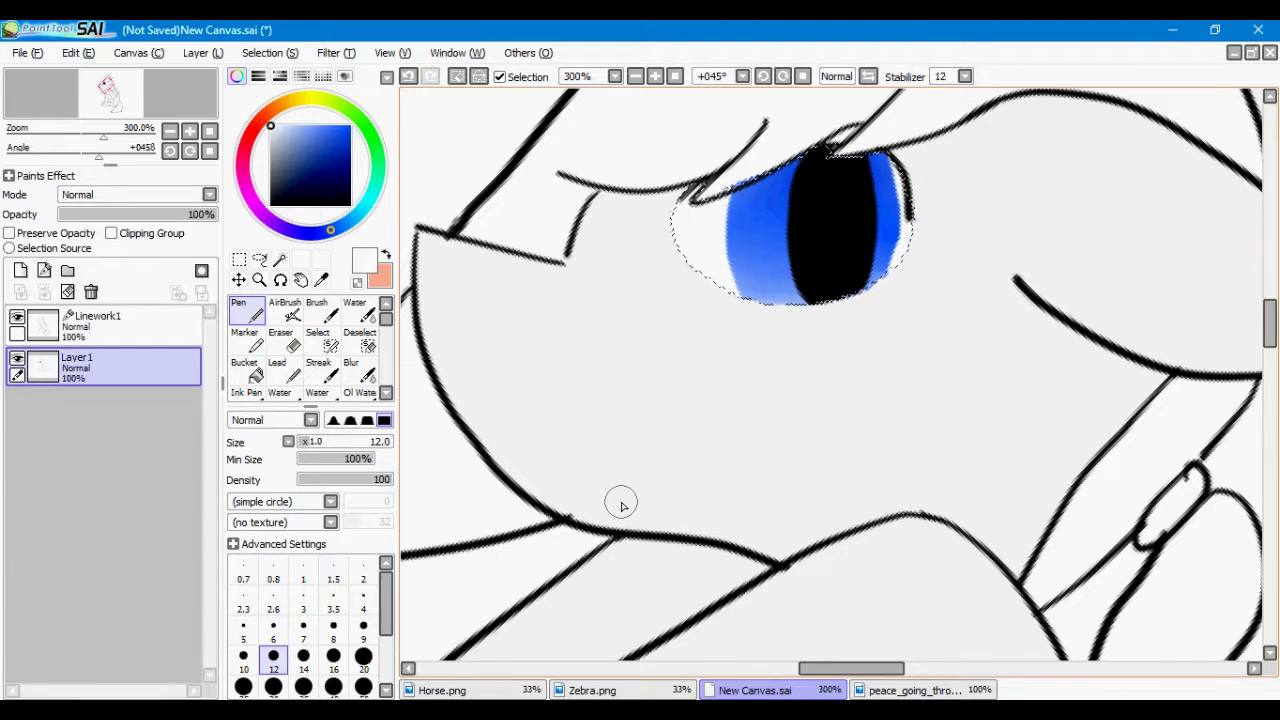
# - Draw three black eyelashes at the outer corner of the eye on Linework1 with the Pen
pyautogui.click(130, 325)
pyautogui.click(349, 202)
pyautogui.moveTo(828, 152); pyautogui.dragTo(946, 183)
pyautogui.moveTo(908, 202)
pyautogui.mouseDown()
pyautogui.moveTo(932, 207)
pyautogui.moveTo(921, 228)
pyautogui.mouseUp()
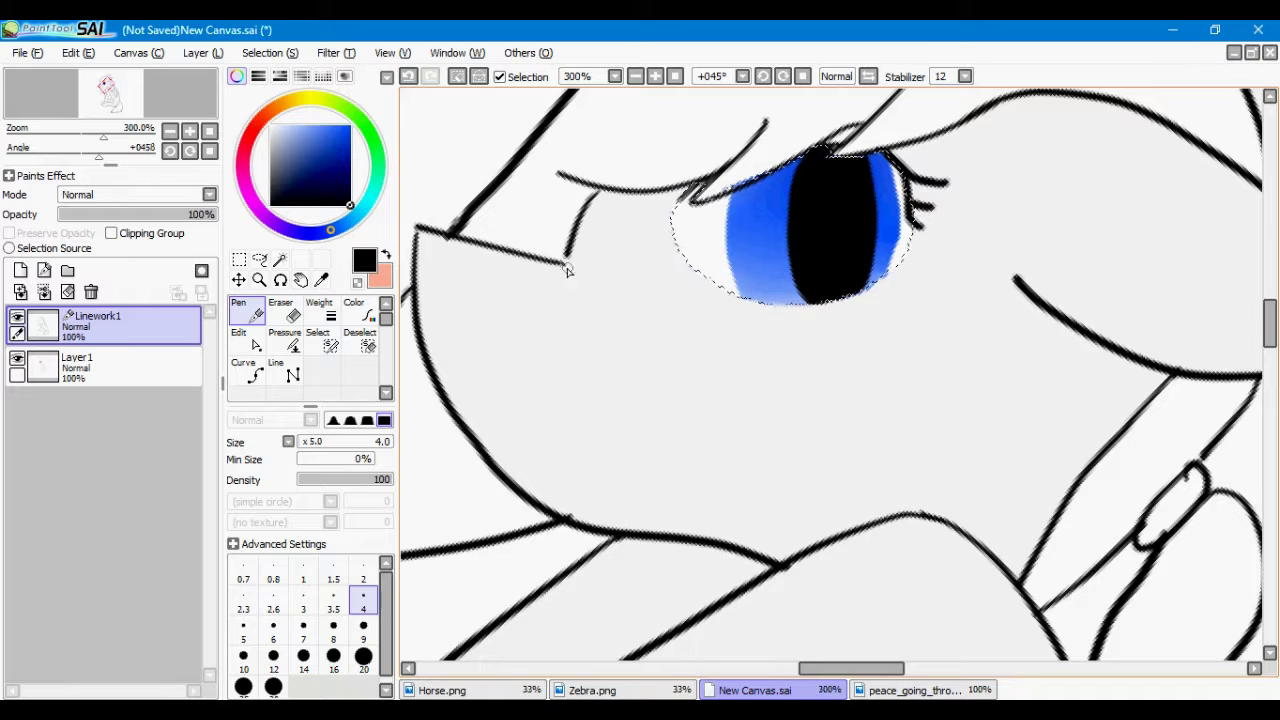
# - Reset the canvas rotation and set up a white Pen at size 8 on Layer1
pyautogui.press('Home')
pyautogui.click(270, 126)
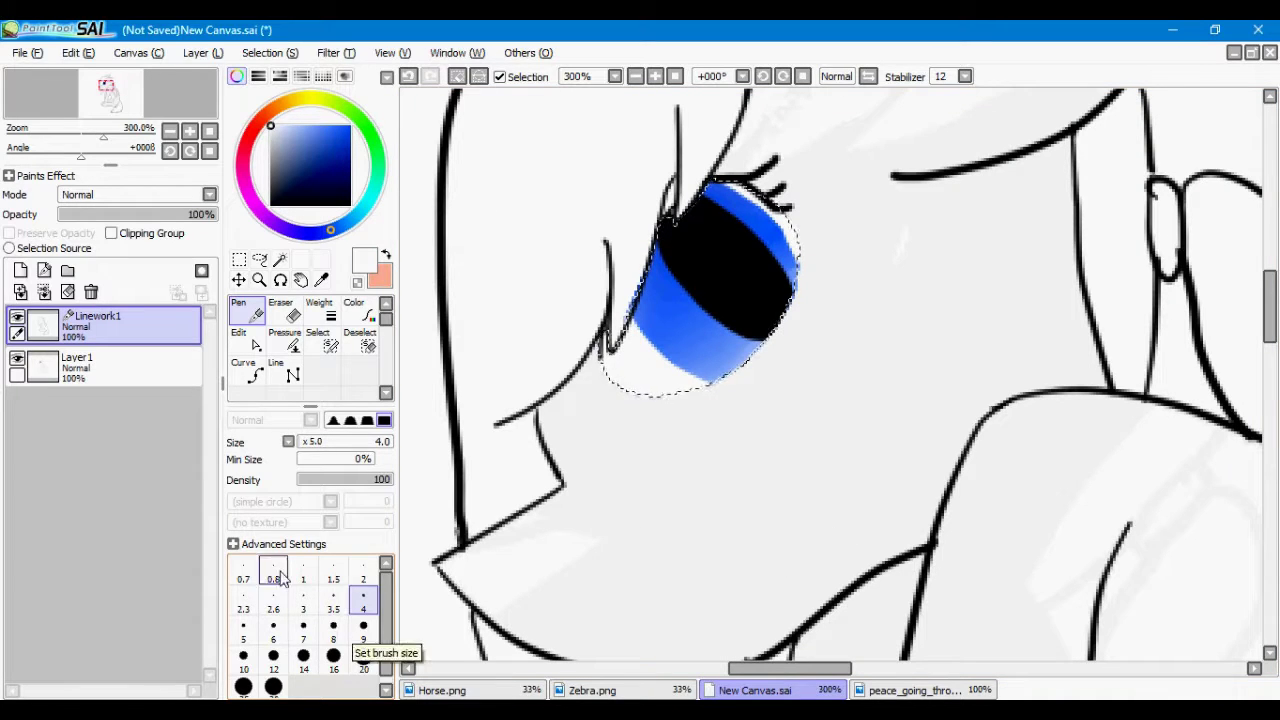
pyautogui.click(110, 367)
pyautogui.click(334, 630)
pyautogui.moveTo(719, 206); pyautogui.dragTo(717, 214)
pyautogui.moveTo(722, 320); pyautogui.dragTo(727, 326)
pyautogui.hotkey('ctrl', 'z')
pyautogui.hotkey('ctrl', 'z')
# - Add a white highlight at the top of the pupil and a smaller one near its bottom
pyautogui.moveTo(718, 211); pyautogui.dragTo(717, 216)
pyautogui.click(731, 332)
pyautogui.click(635, 77)
pyautogui.click(635, 77)
pyautogui.click(635, 77)
pyautogui.click(635, 77)
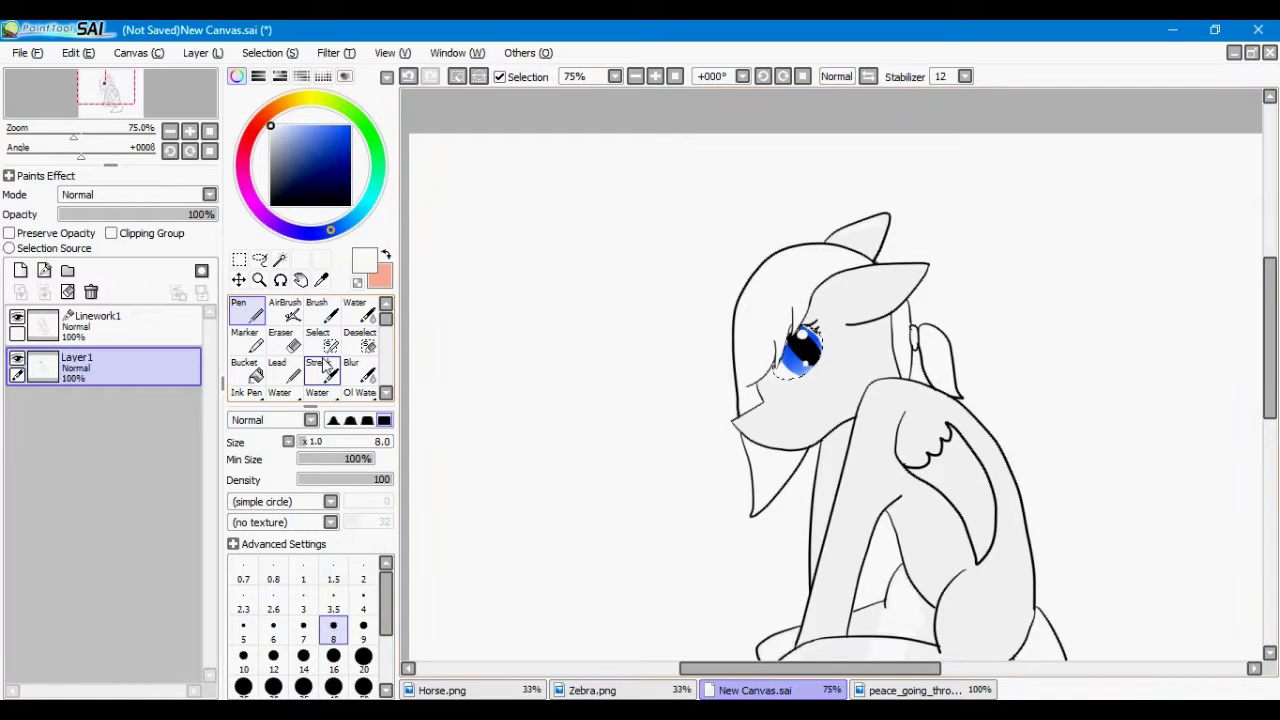
# - Pick dark orange as the colour and select the mane, ponytail and tail areas with the Magic Wand on Linework1
pyautogui.click(98, 322)
pyautogui.click(321, 280)
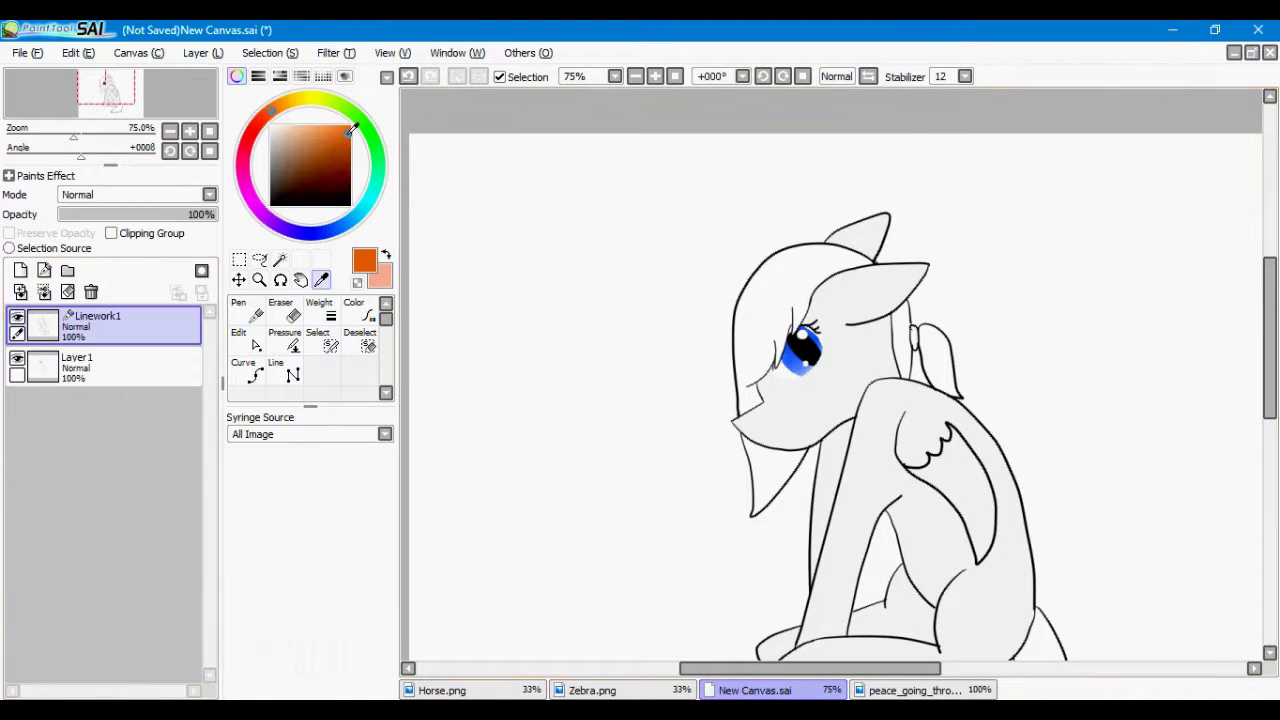
pyautogui.click(110, 367)
pyautogui.click(280, 260)
pyautogui.click(130, 325)
pyautogui.click(785, 290)
pyautogui.click(771, 476)
pyautogui.click(934, 366)
pyautogui.click(903, 345)
pyautogui.moveTo(1271, 346); pyautogui.dragTo(1271, 396)
pyautogui.click(1043, 525)
pyautogui.moveTo(1271, 398); pyautogui.dragTo(1271, 364)
# - Check the reference drawing and paint the front of the mane dark orange on Layer1 with the Pen
pyautogui.click(178, 358)
pyautogui.click(886, 692)
pyautogui.click(802, 694)
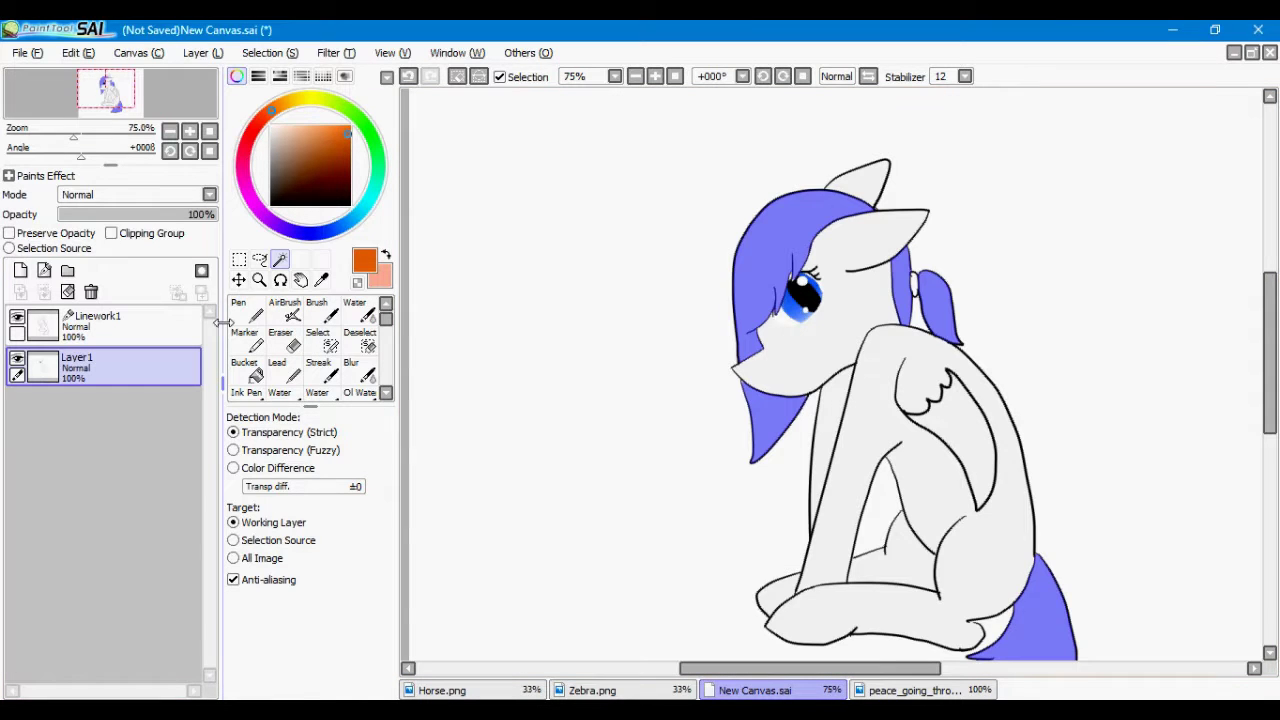
pyautogui.click(247, 310)
pyautogui.moveTo(790, 225)
pyautogui.mouseDown()
pyautogui.moveTo(800, 250)
pyautogui.moveTo(762, 288)
pyautogui.mouseUp()
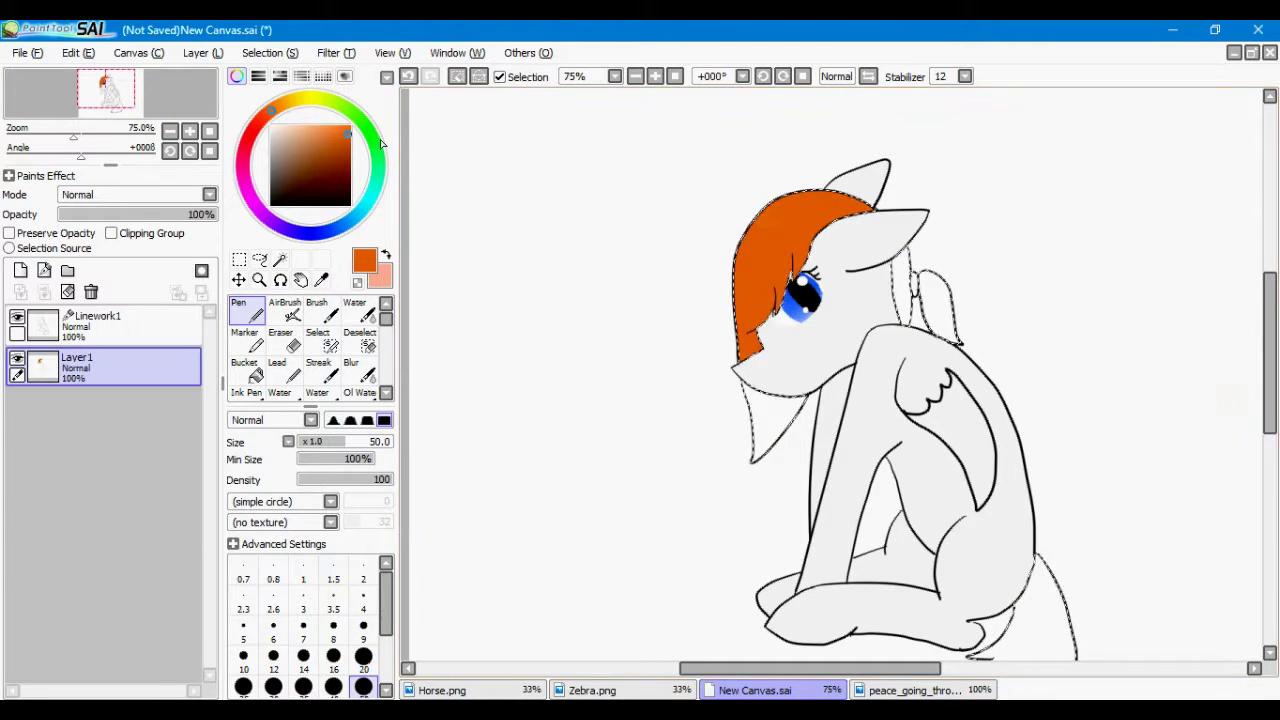
# - Take green from the reference drawing and paint the mane tip below the chin with it
pyautogui.click(915, 690)
pyautogui.press('alt')
pyautogui.click(335, 142)
pyautogui.click(247, 312)
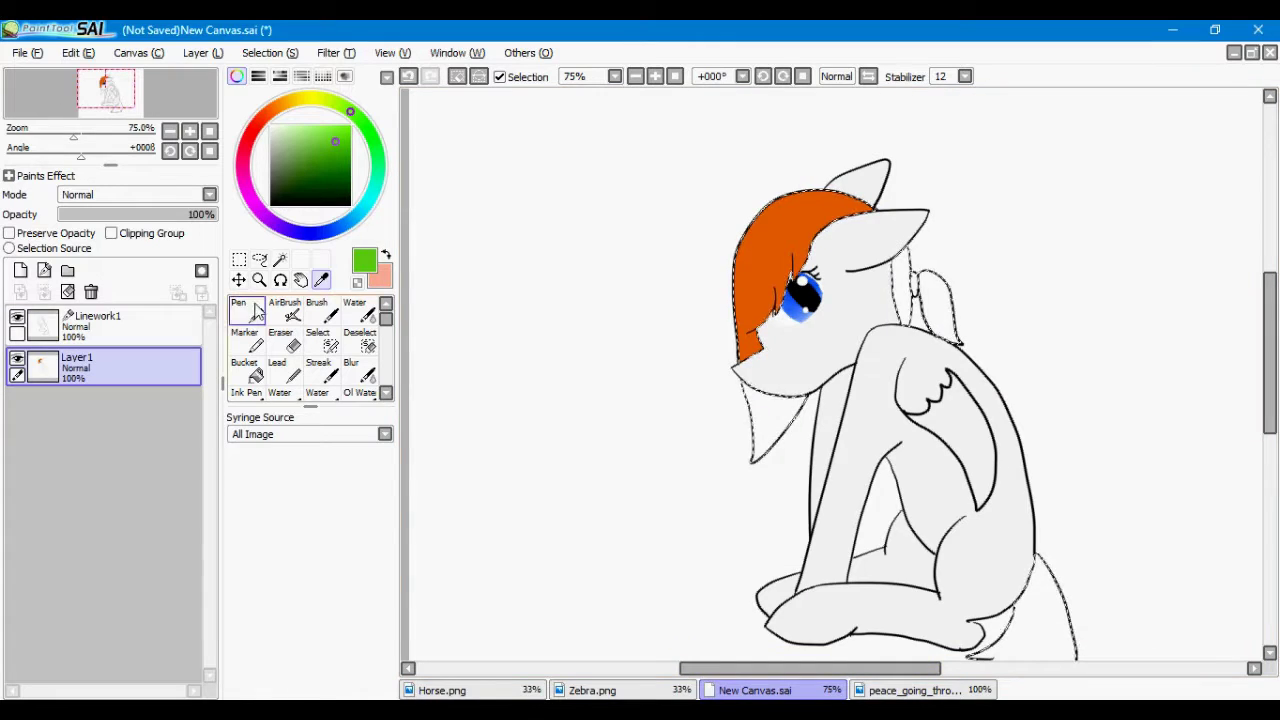
pyautogui.moveTo(752, 398); pyautogui.dragTo(760, 452)
# - Resample the mane's orange and paint the hair strand behind the ear and the upper tail with it
pyautogui.click(912, 690)
pyautogui.click(322, 281)
pyautogui.click(755, 690)
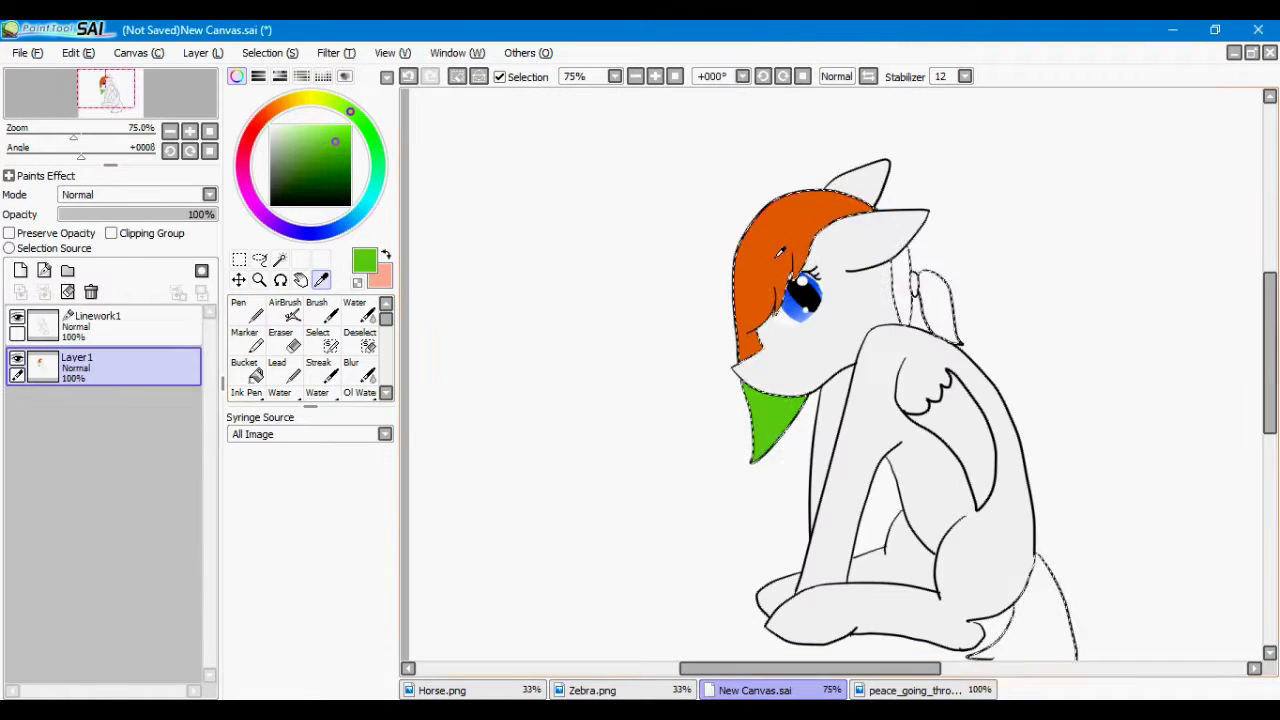
pyautogui.click(785, 252)
pyautogui.click(247, 312)
pyautogui.moveTo(895, 265); pyautogui.dragTo(905, 318)
pyautogui.moveTo(1038, 565); pyautogui.dragTo(1030, 638)
pyautogui.moveTo(1269, 355); pyautogui.dragTo(1269, 410)
pyautogui.moveTo(1058, 440)
pyautogui.mouseDown()
pyautogui.moveTo(997, 462)
pyautogui.moveTo(1016, 515)
pyautogui.moveTo(1008, 535)
pyautogui.mouseUp()
pyautogui.moveTo(1269, 410); pyautogui.dragTo(1269, 369)
# - Paint the ponytail orange and its tip purple, taking the purple from the reference drawing
pyautogui.click(912, 690)
pyautogui.moveTo(922, 230)
pyautogui.mouseDown()
pyautogui.moveTo(948, 298)
pyautogui.moveTo(932, 285)
pyautogui.mouseUp()
pyautogui.click(322, 281)
pyautogui.click(788, 376)
pyautogui.click(744, 691)
pyautogui.click(313, 153)
pyautogui.click(247, 312)
pyautogui.click(873, 693)
pyautogui.click(790, 690)
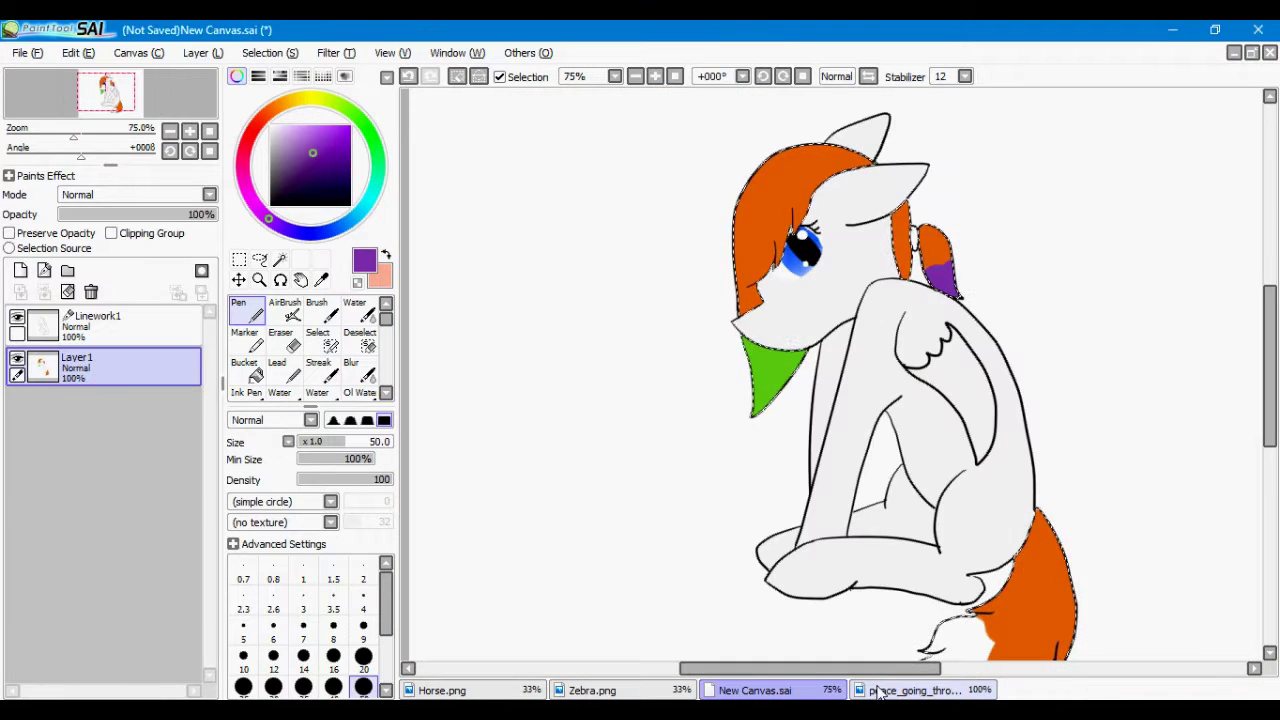
# - Take the lighter orange from the reference drawing and paint the lower end of the tail with it
pyautogui.click(915, 690)
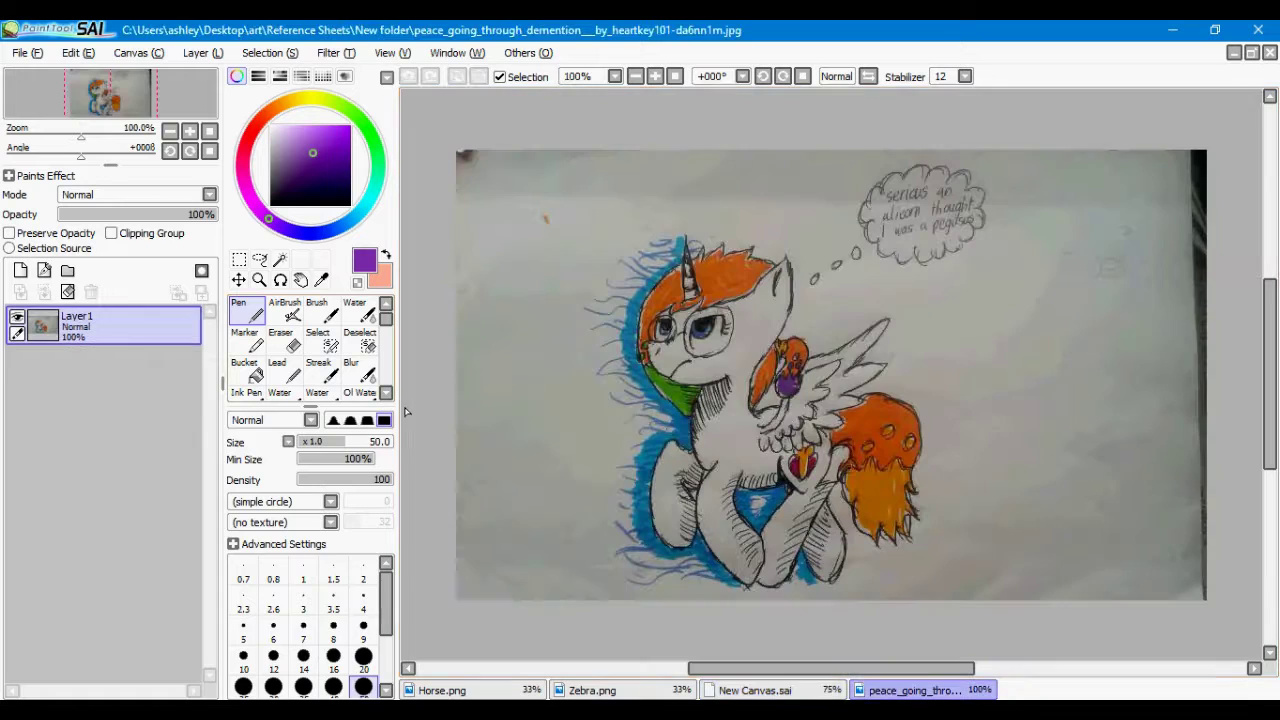
pyautogui.click(748, 690)
pyautogui.click(247, 312)
pyautogui.moveTo(972, 620); pyautogui.dragTo(938, 642)
pyautogui.moveTo(1270, 365); pyautogui.dragTo(1270, 411)
pyautogui.moveTo(940, 500)
pyautogui.mouseDown()
pyautogui.moveTo(931, 545)
pyautogui.moveTo(970, 508)
pyautogui.mouseUp()
# - Dot small light orange spots on the upper tail with the Pen at size 12 and clear the selection
pyautogui.click(363, 600)
pyautogui.click(363, 630)
pyautogui.click(273, 660)
pyautogui.click(1002, 455)
pyautogui.click(1030, 470)
pyautogui.click(1014, 504)
pyautogui.moveTo(1269, 404); pyautogui.dragTo(1267, 357)
pyautogui.click(280, 260)
pyautogui.click(456, 77)
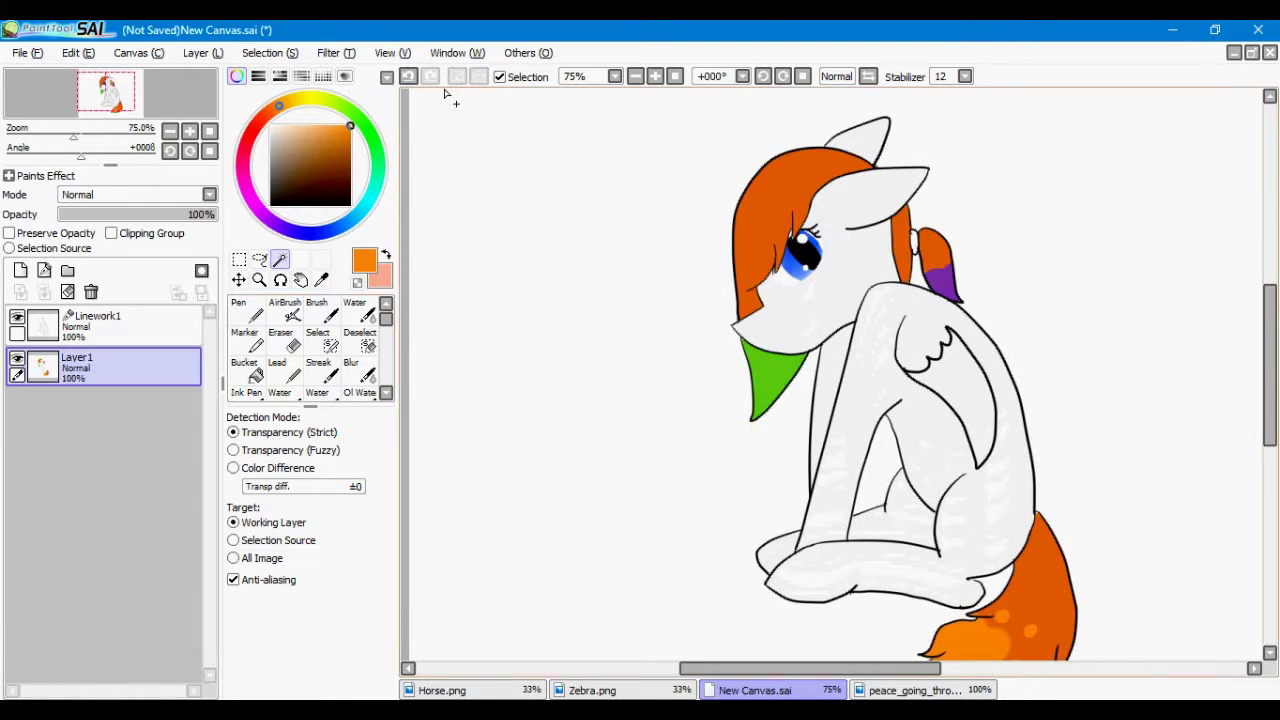
# - Select the hair tie on Linework1 and paint it cyan on Layer1 with the Pen
pyautogui.click(151, 324)
pyautogui.click(142, 367)
pyautogui.click(371, 196)
pyautogui.click(250, 313)
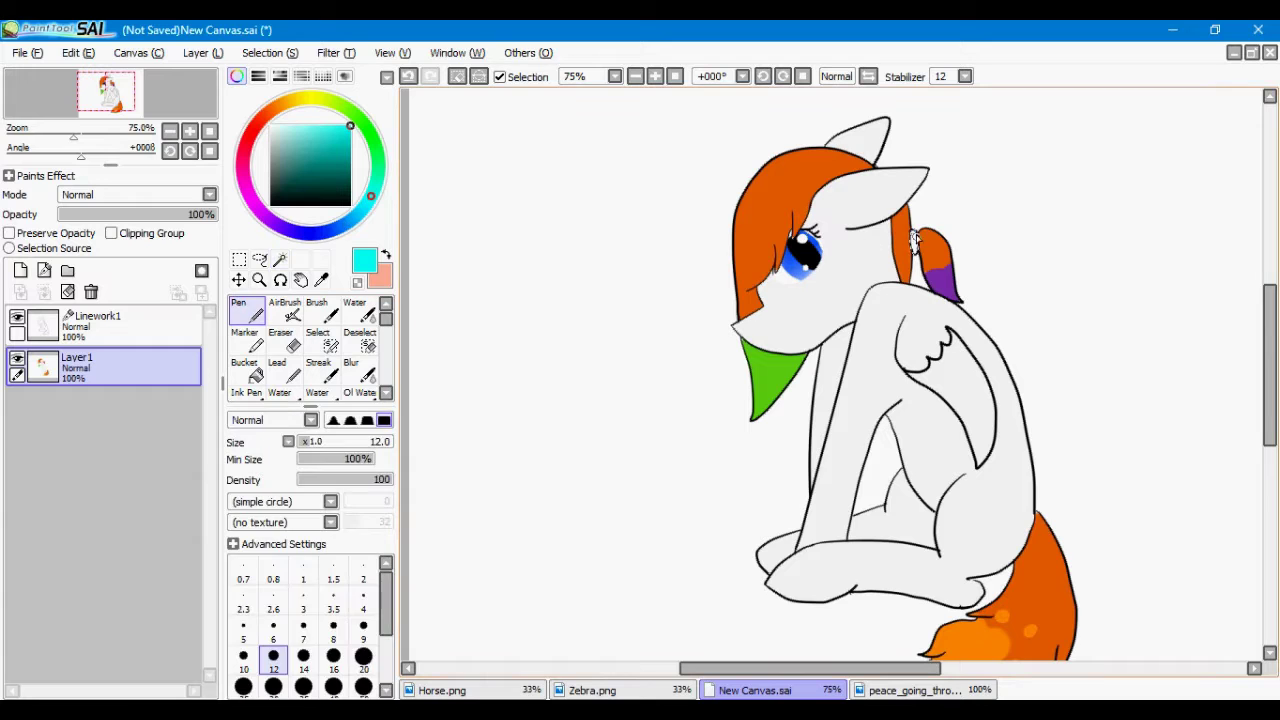
# - Draw thin black feather lines inside the wing on Linework1 with the Pen at size 4 and adjust them with Edit
pyautogui.click(130, 325)
pyautogui.click(248, 313)
pyautogui.click(350, 205)
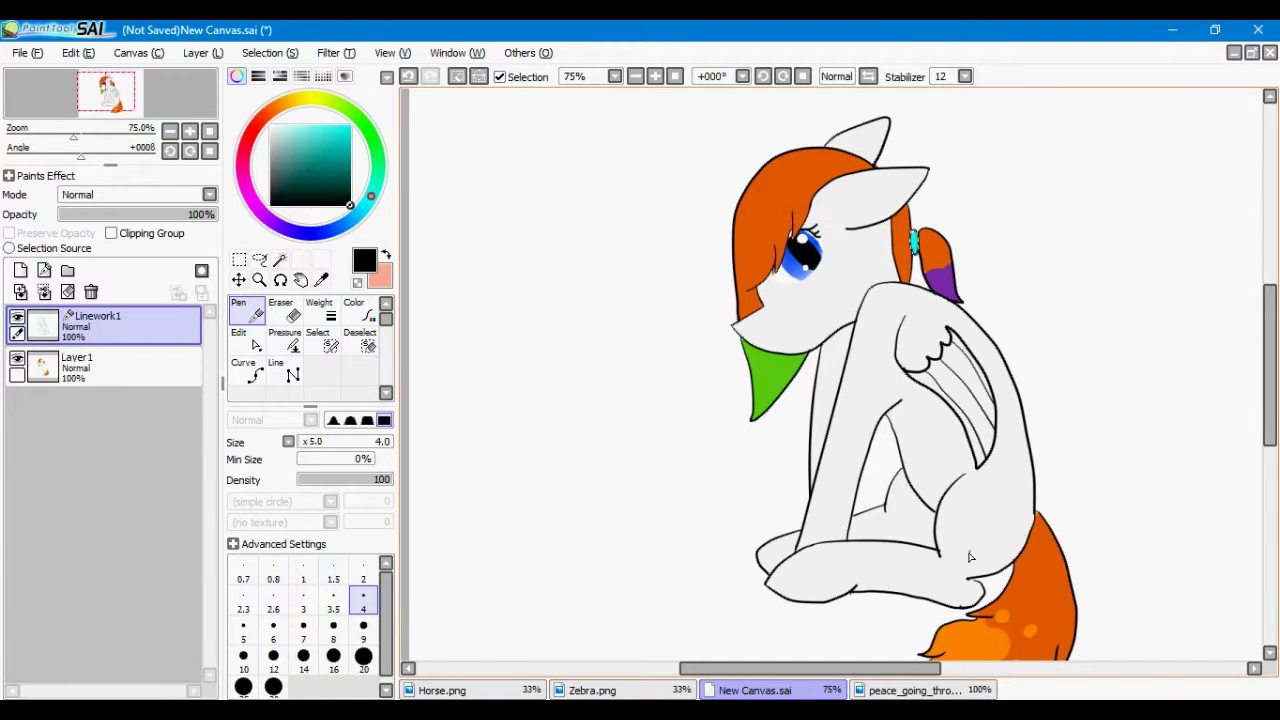
pyautogui.click(248, 341)
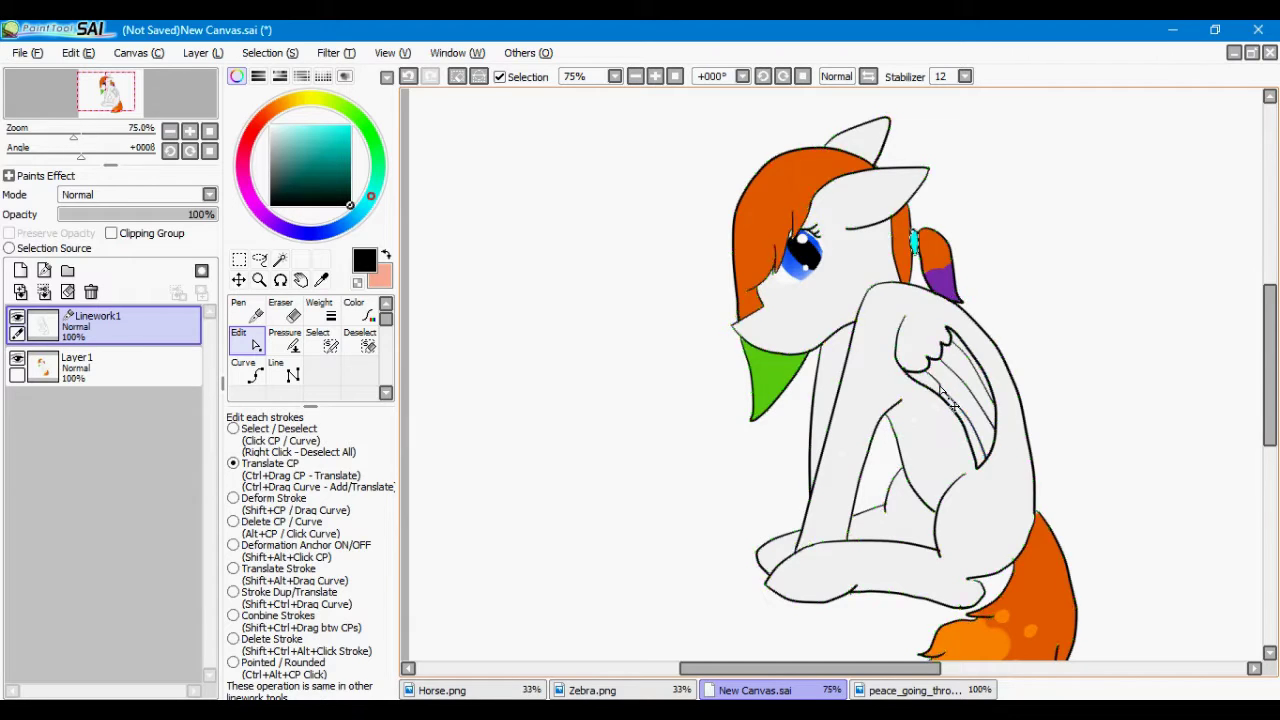
# - Add a new layer above Layer1 and set up the AirBrush at size 50 in mid grey
pyautogui.click(105, 368)
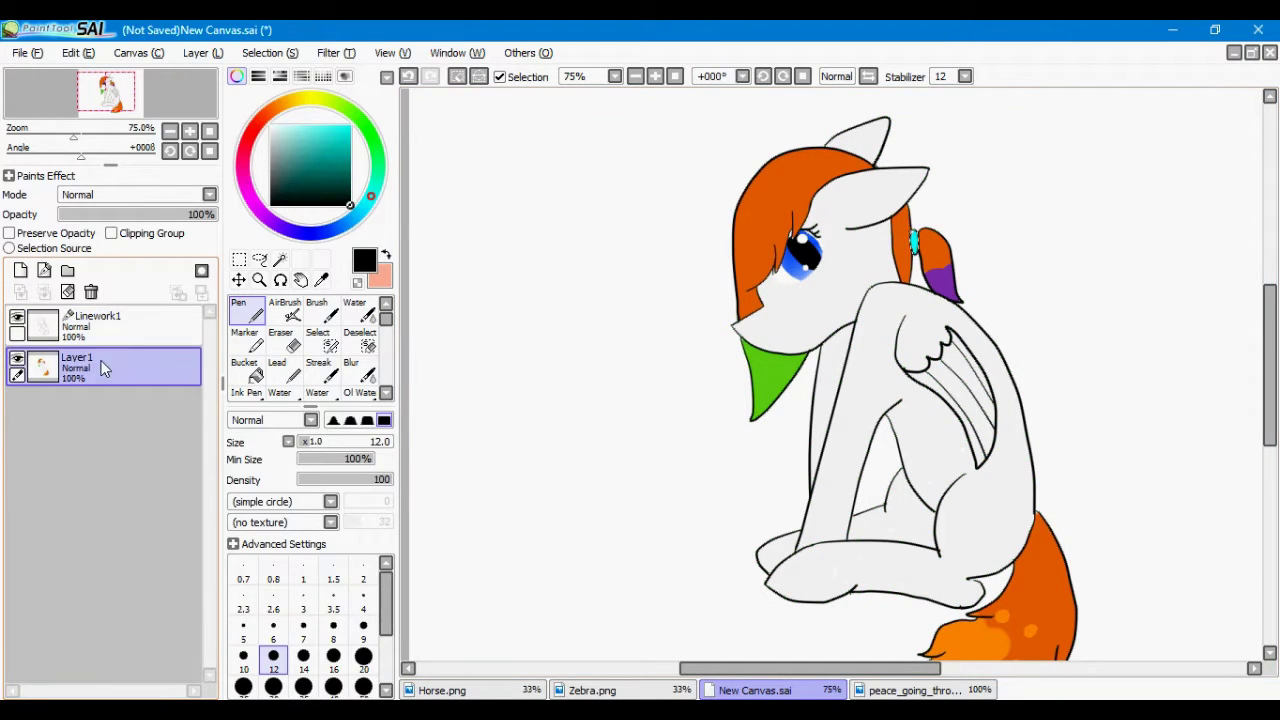
pyautogui.click(20, 270)
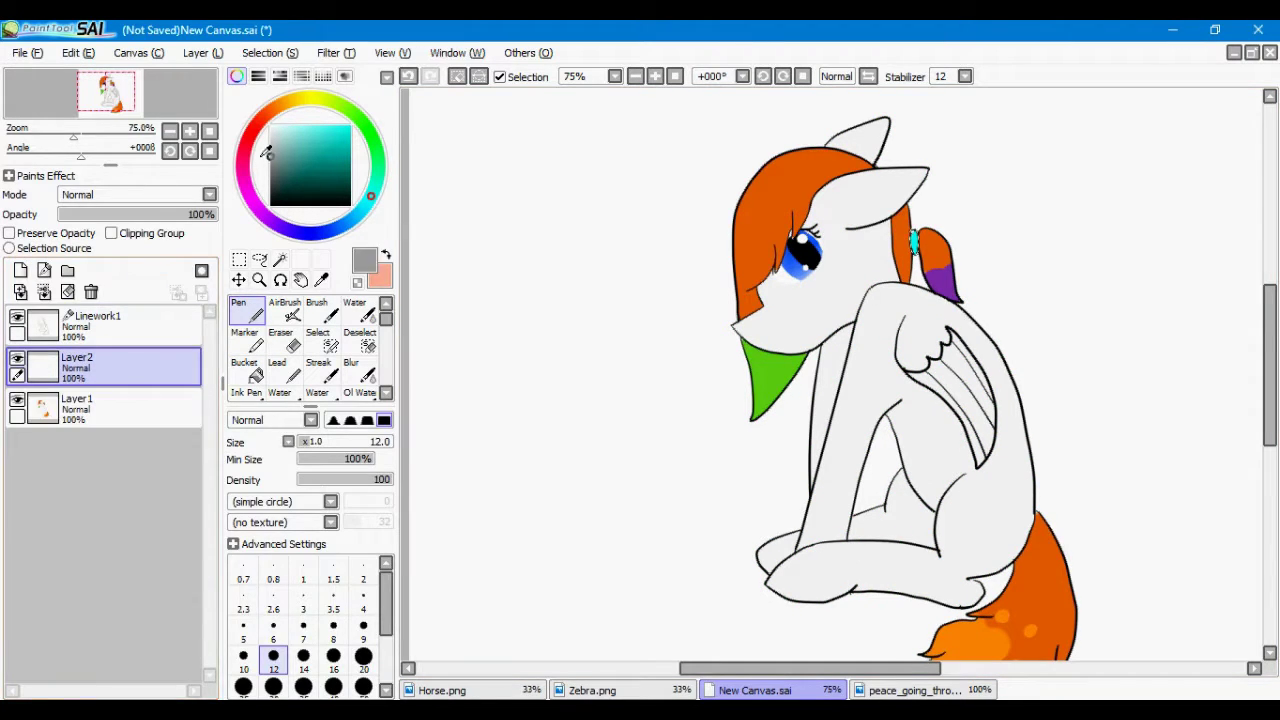
pyautogui.click(285, 308)
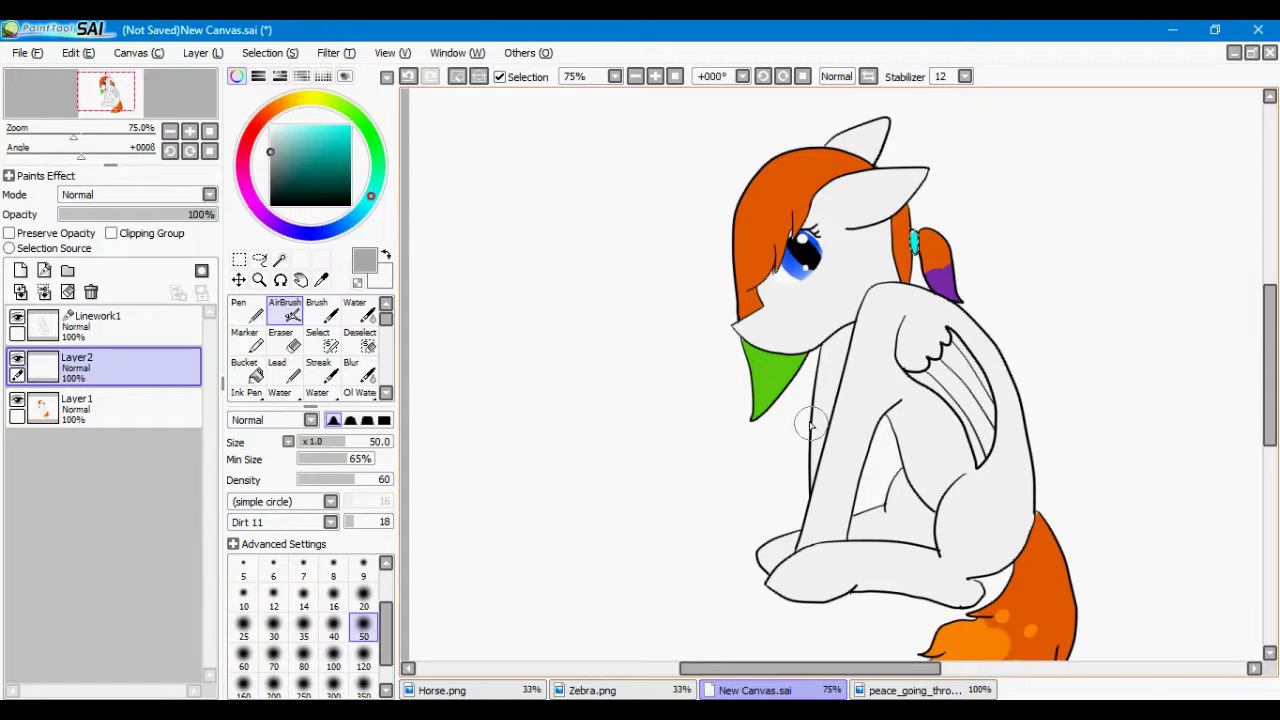
# - Clear the selection and select the pony's body areas, including face, ears, wing and legs, with the Magic Wand on Linework1
pyautogui.click(457, 76)
pyautogui.click(105, 326)
pyautogui.click(785, 205)
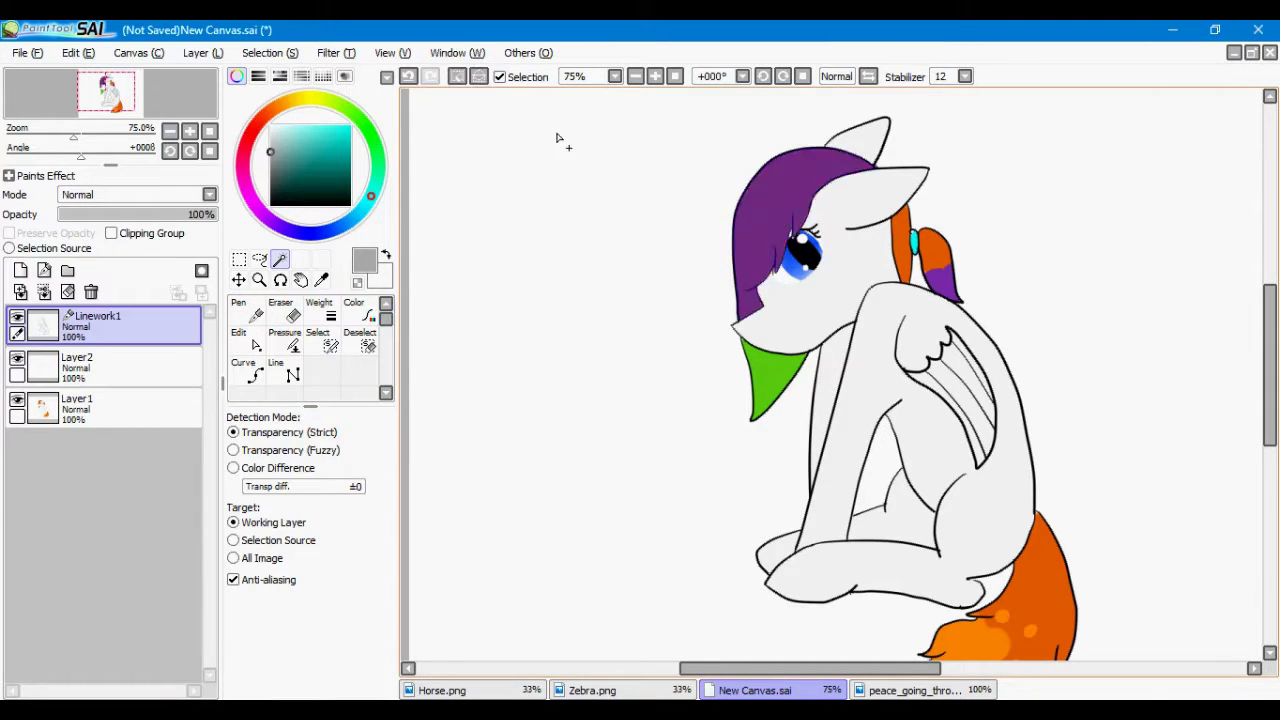
pyautogui.click(457, 76)
pyautogui.click(845, 270)
pyautogui.click(862, 143)
pyautogui.click(887, 328)
pyautogui.click(828, 420)
pyautogui.click(955, 410)
pyautogui.click(965, 365)
pyautogui.click(862, 518)
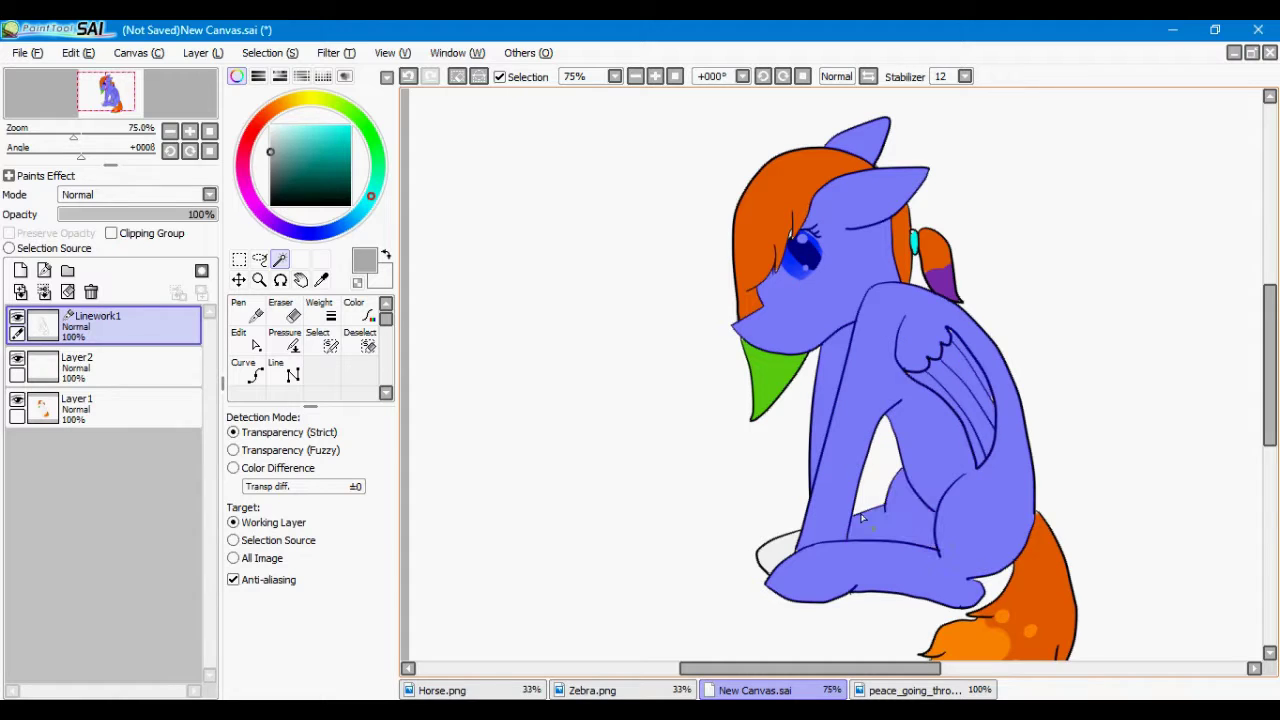
# - Airbrush grey shading on Layer2 along the face, neck, legs, belly and haunch within the selection
pyautogui.click(140, 367)
pyautogui.click(294, 311)
pyautogui.moveTo(838, 342); pyautogui.dragTo(815, 450)
pyautogui.moveTo(800, 562)
pyautogui.mouseDown()
pyautogui.moveTo(915, 531)
pyautogui.moveTo(915, 514)
pyautogui.moveTo(883, 512)
pyautogui.moveTo(917, 404)
pyautogui.moveTo(957, 457)
pyautogui.moveTo(905, 364)
pyautogui.moveTo(850, 491)
pyautogui.moveTo(852, 477)
pyautogui.moveTo(843, 589)
pyautogui.moveTo(964, 599)
pyautogui.moveTo(849, 593)
pyautogui.mouseUp()
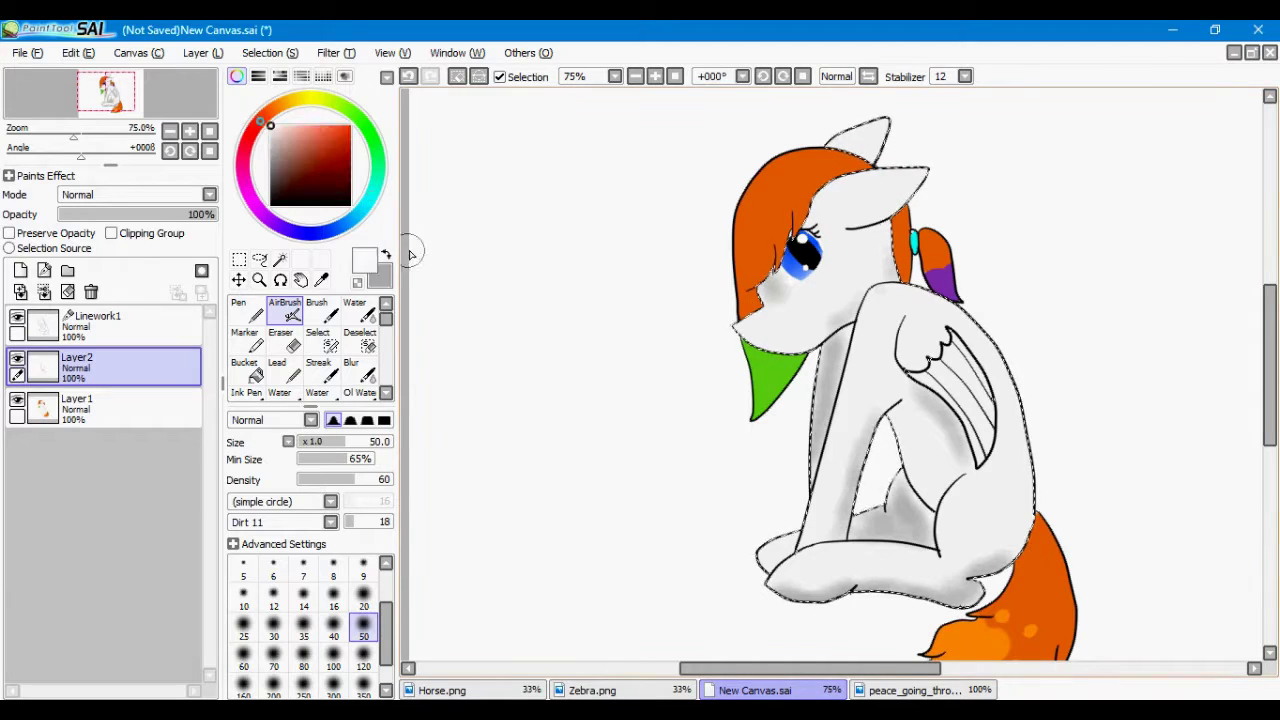
# - Alternate near-white and grey airbrushing to refine the body shading on Layer2, and blend it with Blur at size 20
pyautogui.press('x')
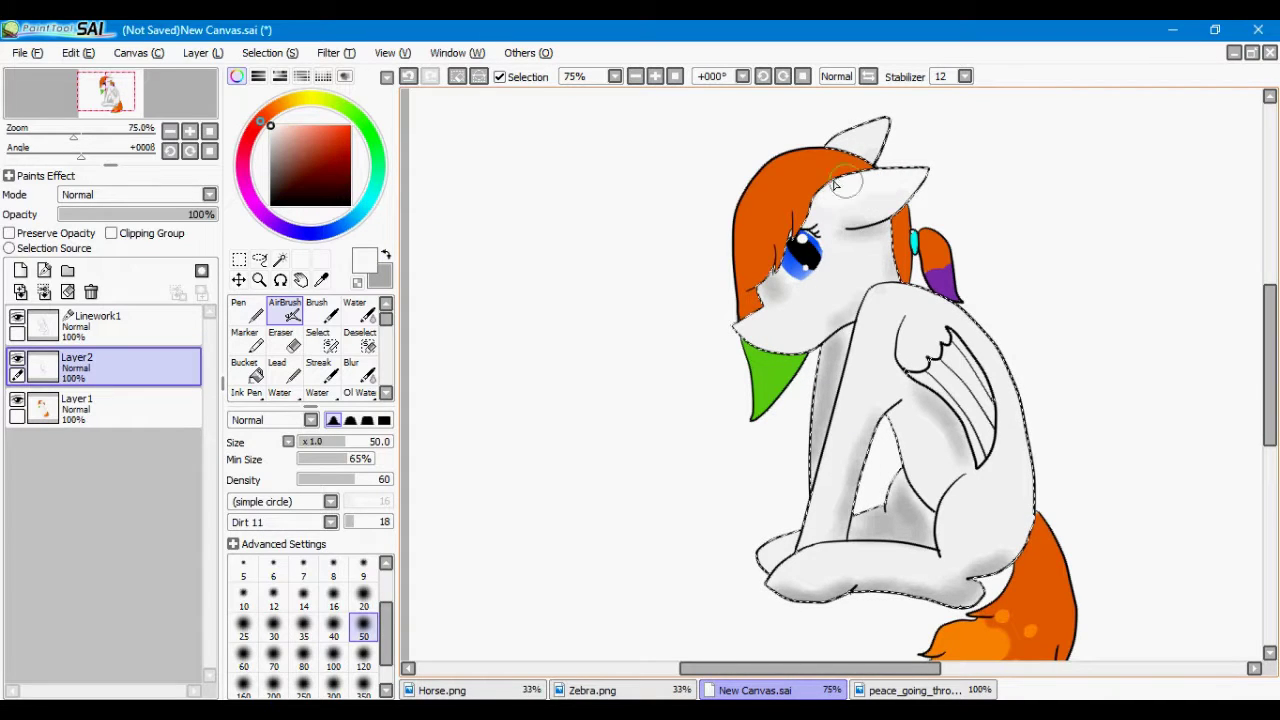
pyautogui.press('x')
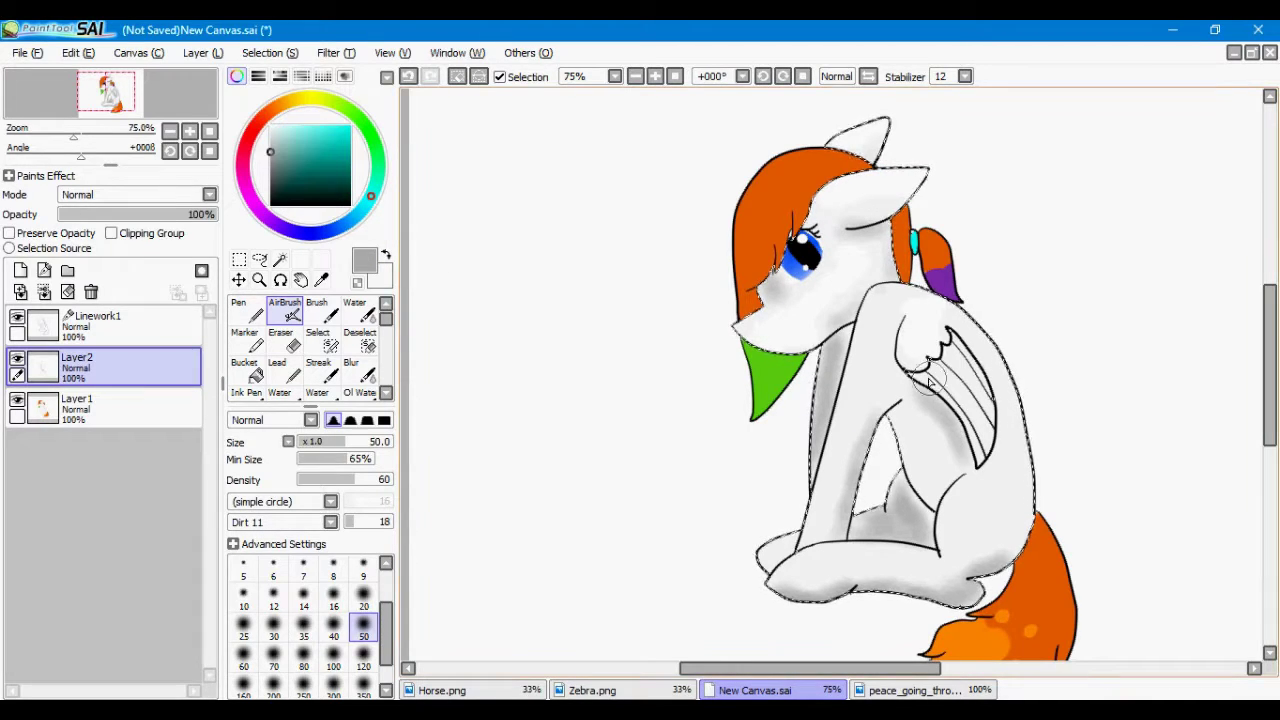
pyautogui.press('x')
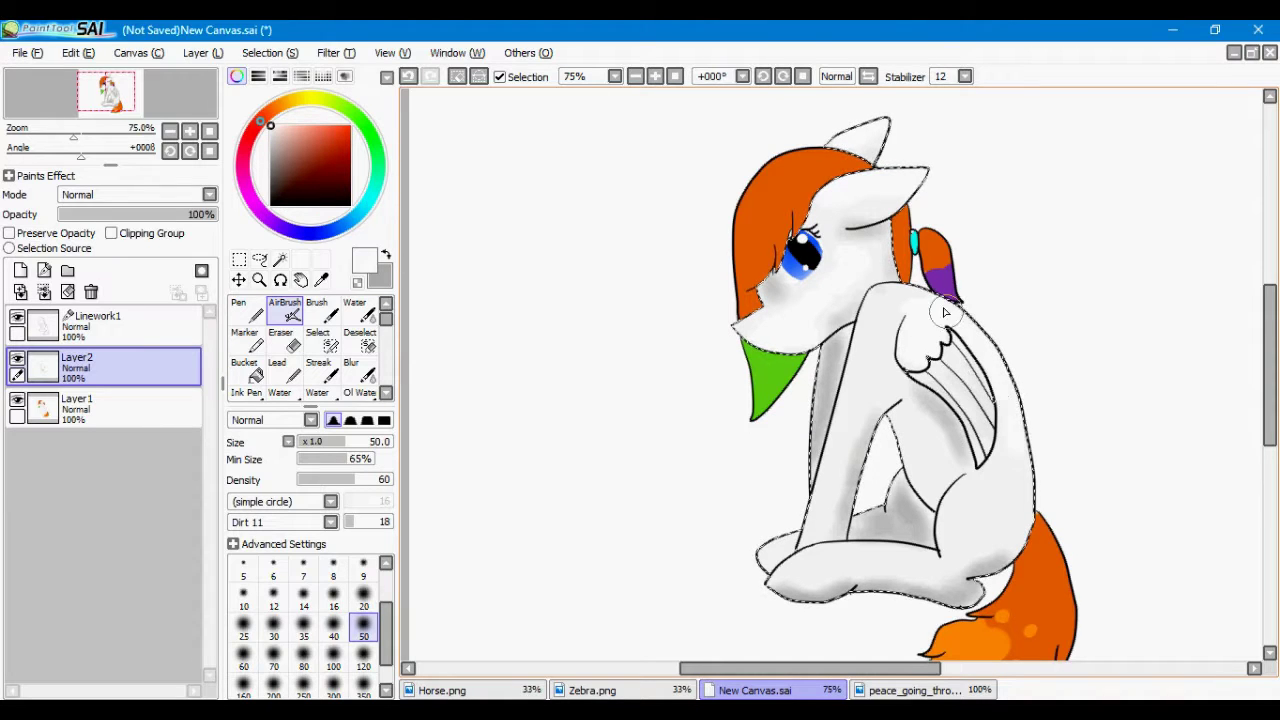
pyautogui.moveTo(961, 547); pyautogui.dragTo(983, 497)
pyautogui.click(360, 371)
pyautogui.click(363, 657)
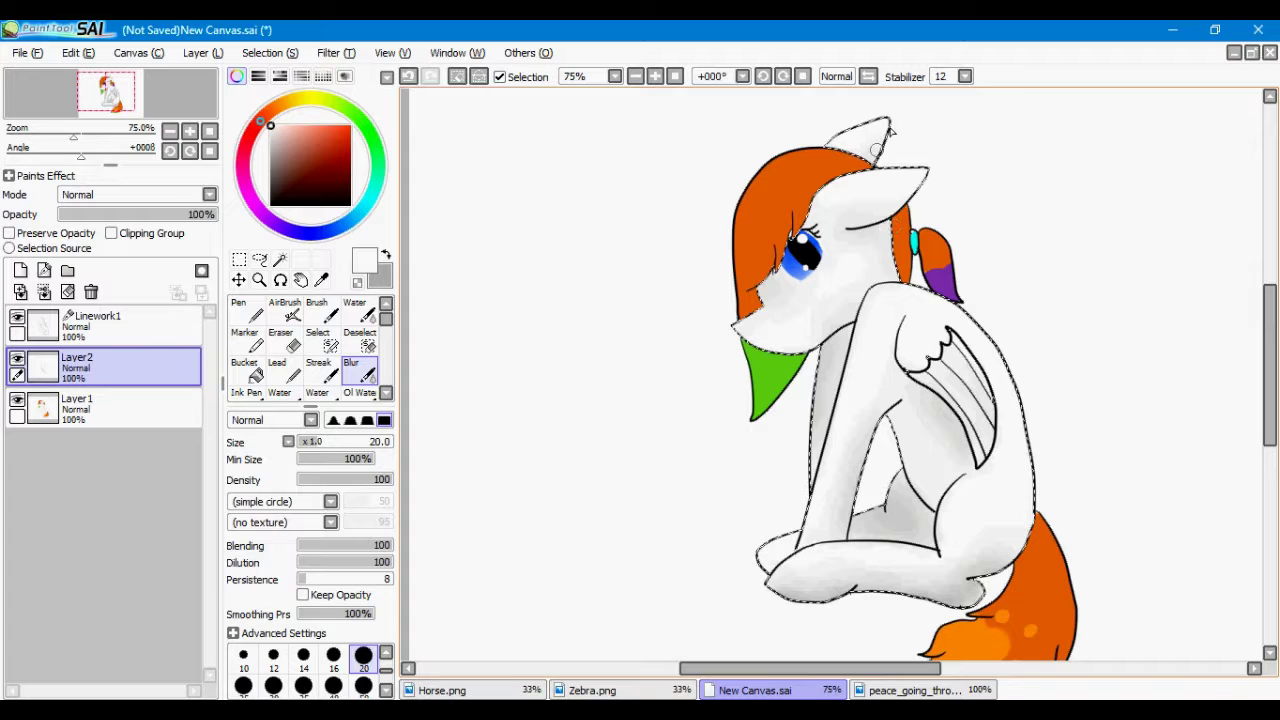
# - Replace the body selection with the mane, ponytail and tail areas, using the Magic Wand on Linework1
pyautogui.click(100, 322)
pyautogui.click(280, 259)
pyautogui.click(457, 76)
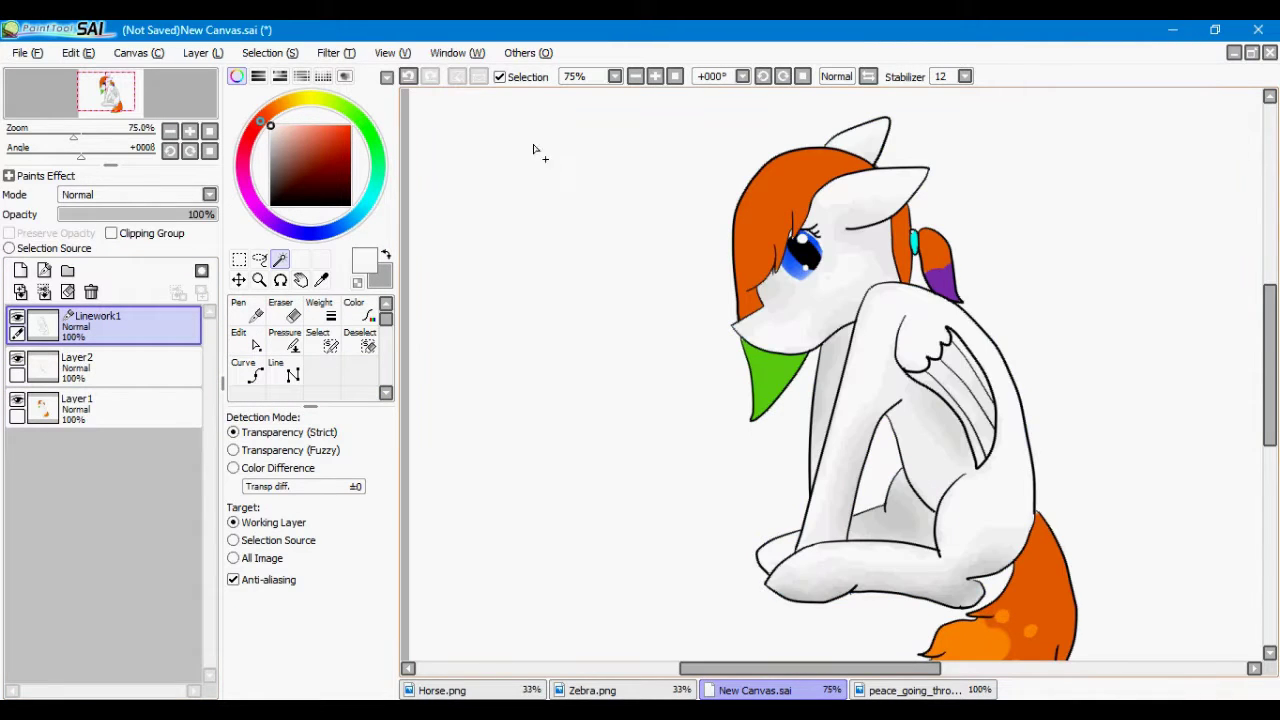
pyautogui.click(780, 200)
pyautogui.click(930, 250)
pyautogui.click(1037, 598)
# - Shade the orange mane and ponytail on Layer2 with the AirBrush at size 30 in darker oranges based on the sampled hair colour
pyautogui.click(110, 367)
pyautogui.click(321, 280)
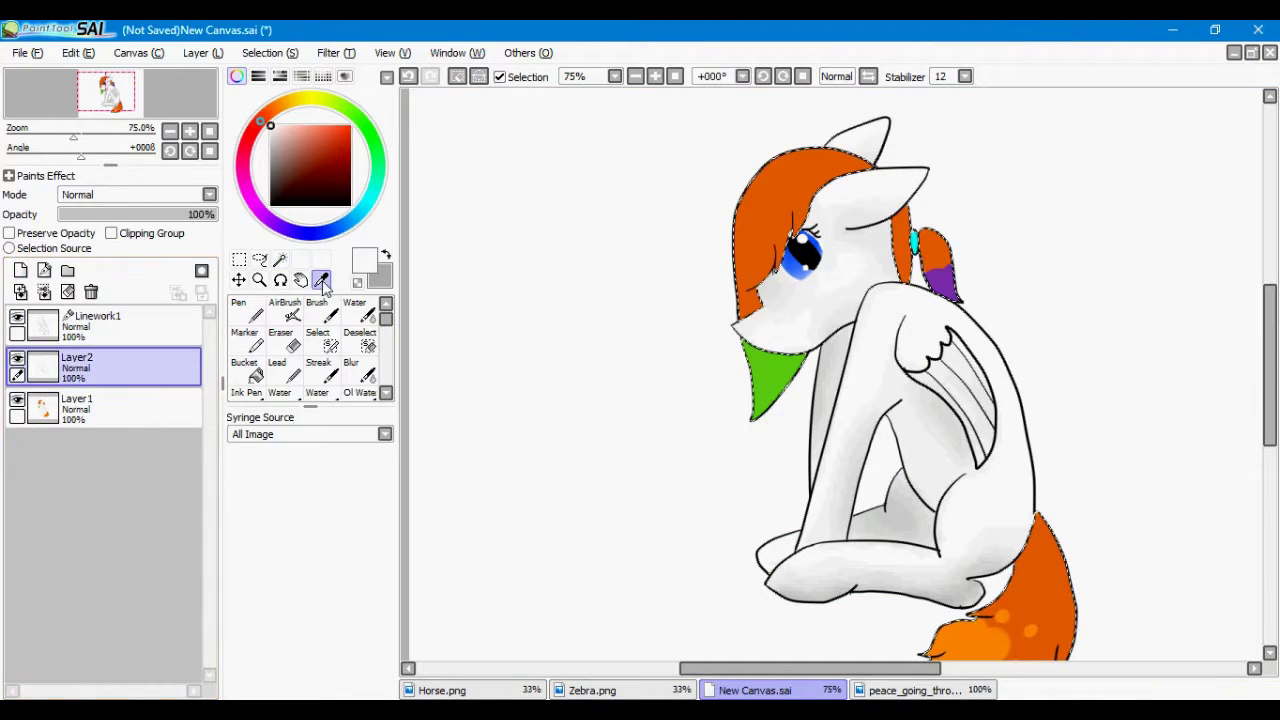
pyautogui.click(765, 225)
pyautogui.click(350, 142)
pyautogui.click(286, 311)
pyautogui.click(365, 624)
pyautogui.click(273, 625)
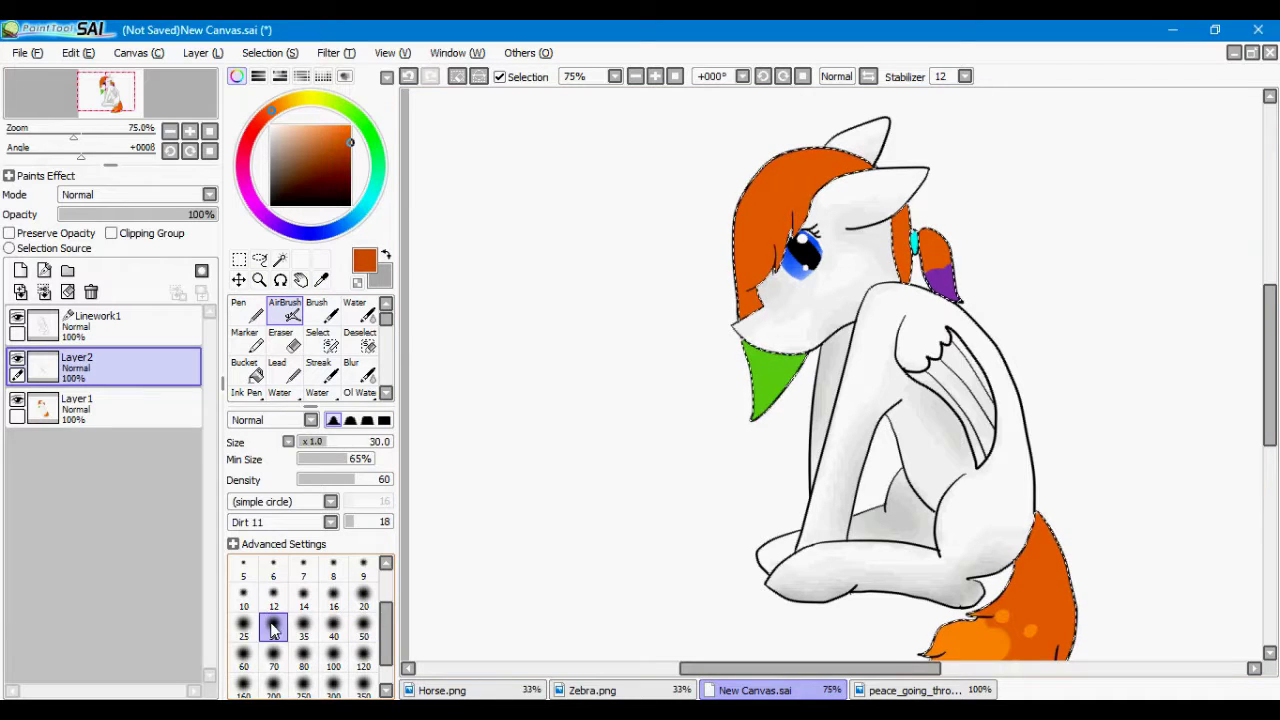
pyautogui.moveTo(797, 203)
pyautogui.mouseDown()
pyautogui.moveTo(752, 270)
pyautogui.moveTo(778, 239)
pyautogui.moveTo(764, 266)
pyautogui.mouseUp()
pyautogui.moveTo(898, 215); pyautogui.dragTo(903, 278)
pyautogui.click(351, 147)
pyautogui.click(350, 149)
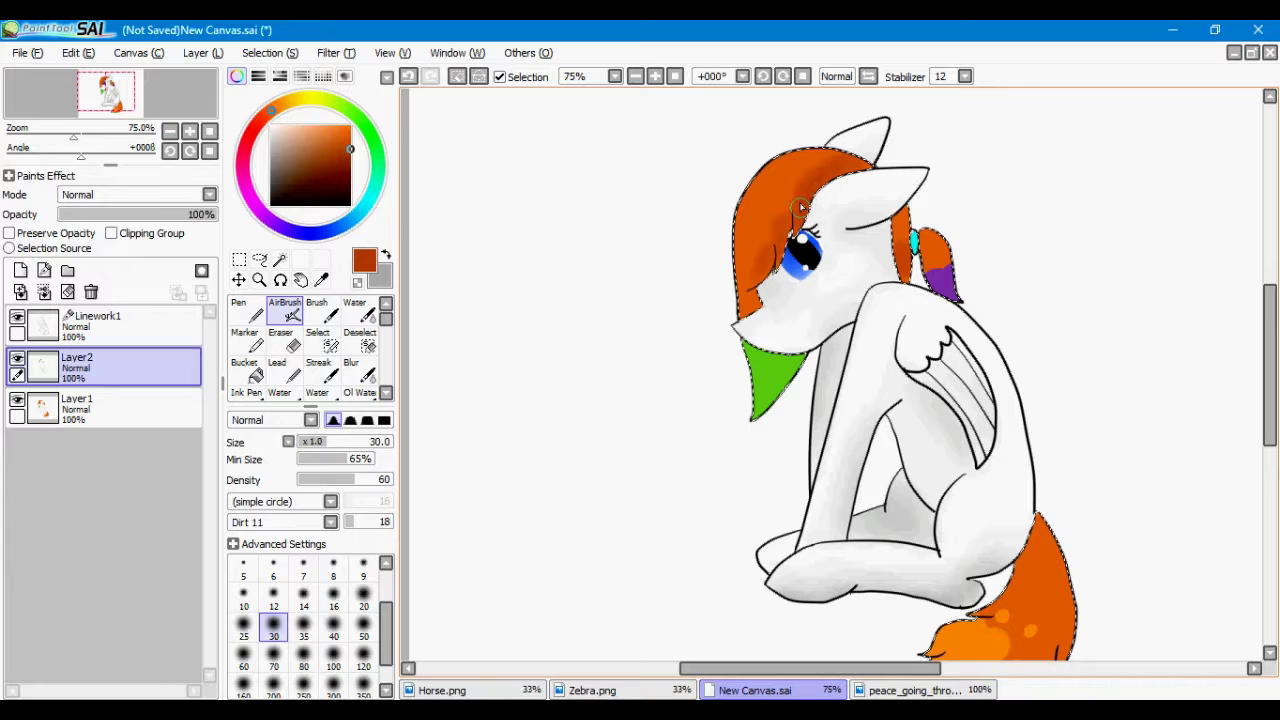
pyautogui.moveTo(768, 263)
pyautogui.mouseDown()
pyautogui.moveTo(739, 248)
pyautogui.moveTo(810, 175)
pyautogui.mouseUp()
# - Airbrush light orange highlights on the upper mane and ponytail
pyautogui.click(321, 280)
pyautogui.moveTo(339, 124); pyautogui.dragTo(318, 126)
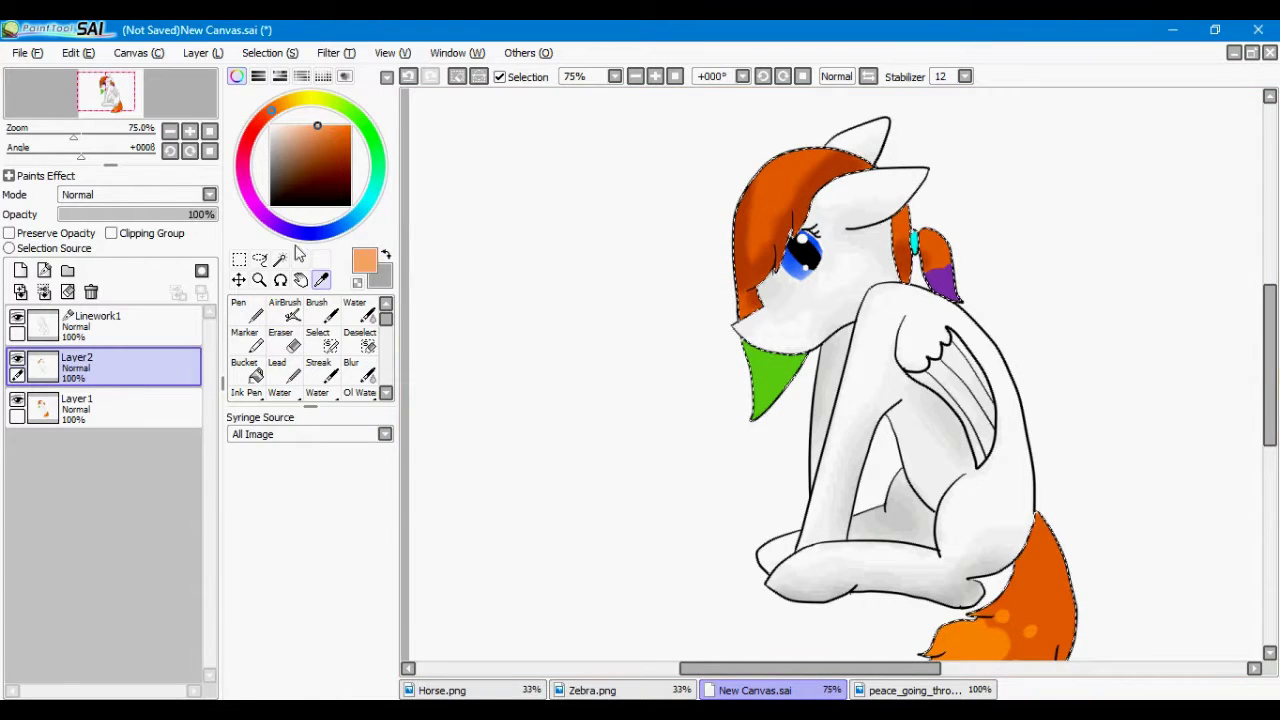
pyautogui.click(285, 311)
pyautogui.moveTo(763, 200)
pyautogui.mouseDown()
pyautogui.moveTo(800, 146)
pyautogui.moveTo(942, 241)
pyautogui.moveTo(835, 150)
pyautogui.mouseUp()
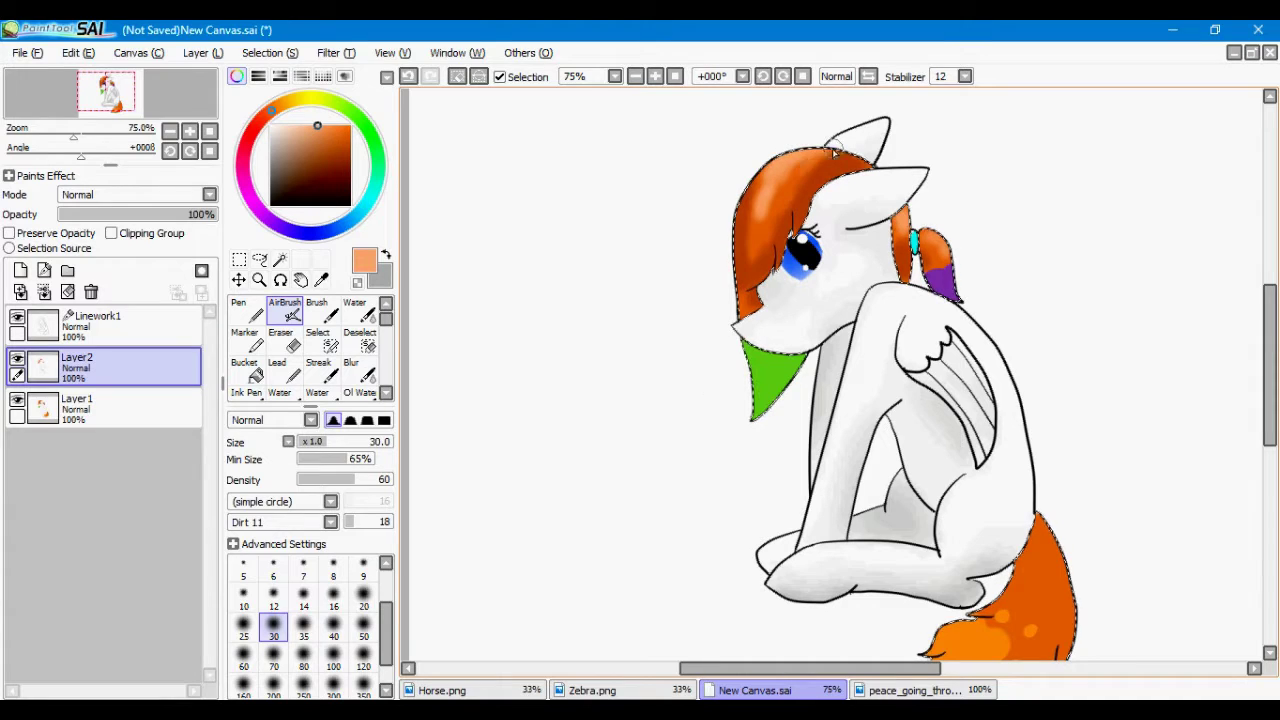
# - Shade the green mane tip with dark green and highlight its outer edge with bright green
pyautogui.keyDown('alt'); pyautogui.click(758, 370); pyautogui.keyUp('alt')
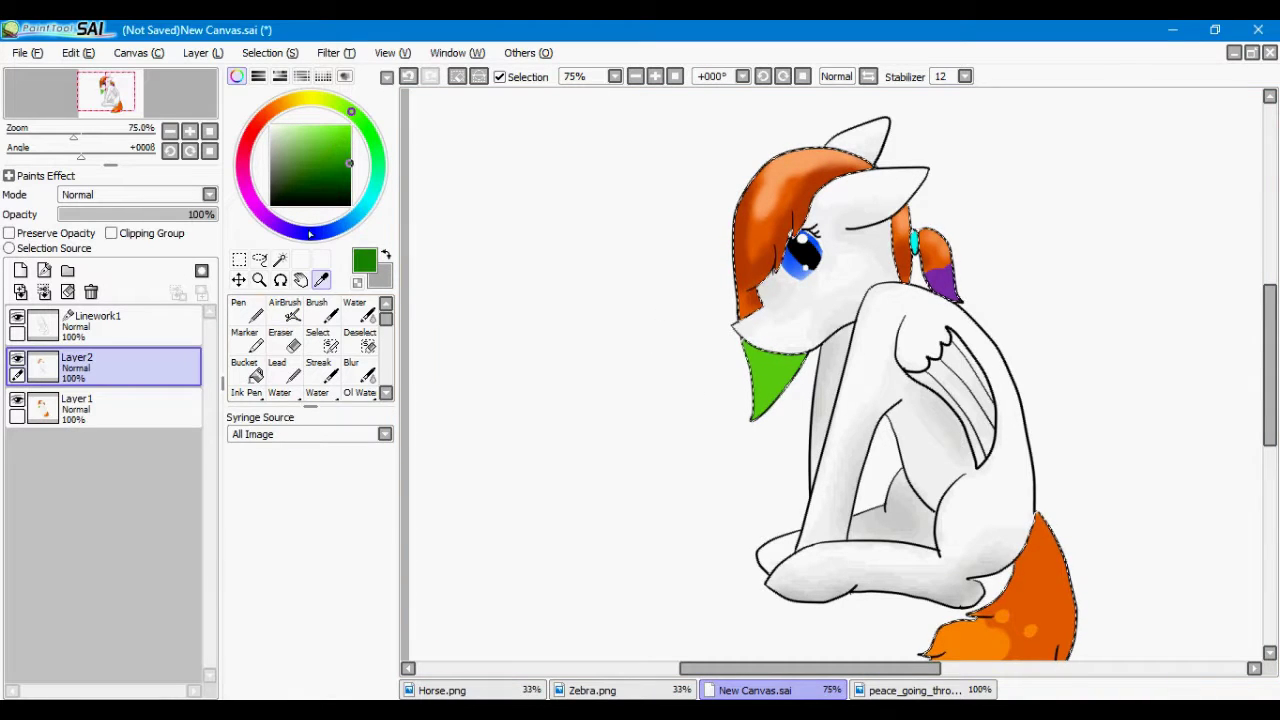
pyautogui.moveTo(780, 355)
pyautogui.mouseDown()
pyautogui.moveTo(731, 410)
pyautogui.moveTo(792, 370)
pyautogui.mouseUp()
pyautogui.click(350, 125)
pyautogui.moveTo(746, 335); pyautogui.dragTo(750, 426)
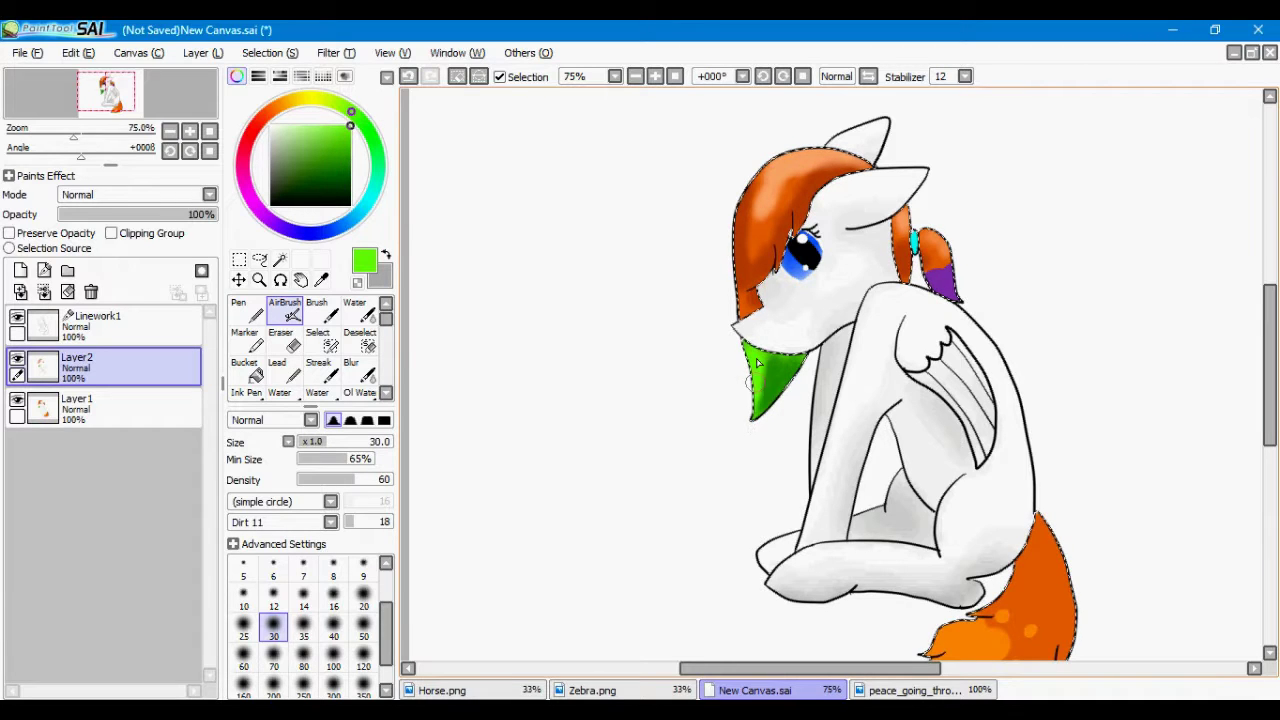
# - Sample the purple of the ponytail tip and shade the tip with the AirBrush
pyautogui.click(321, 280)
pyautogui.click(786, 172)
pyautogui.click(284, 311)
pyautogui.click(325, 282)
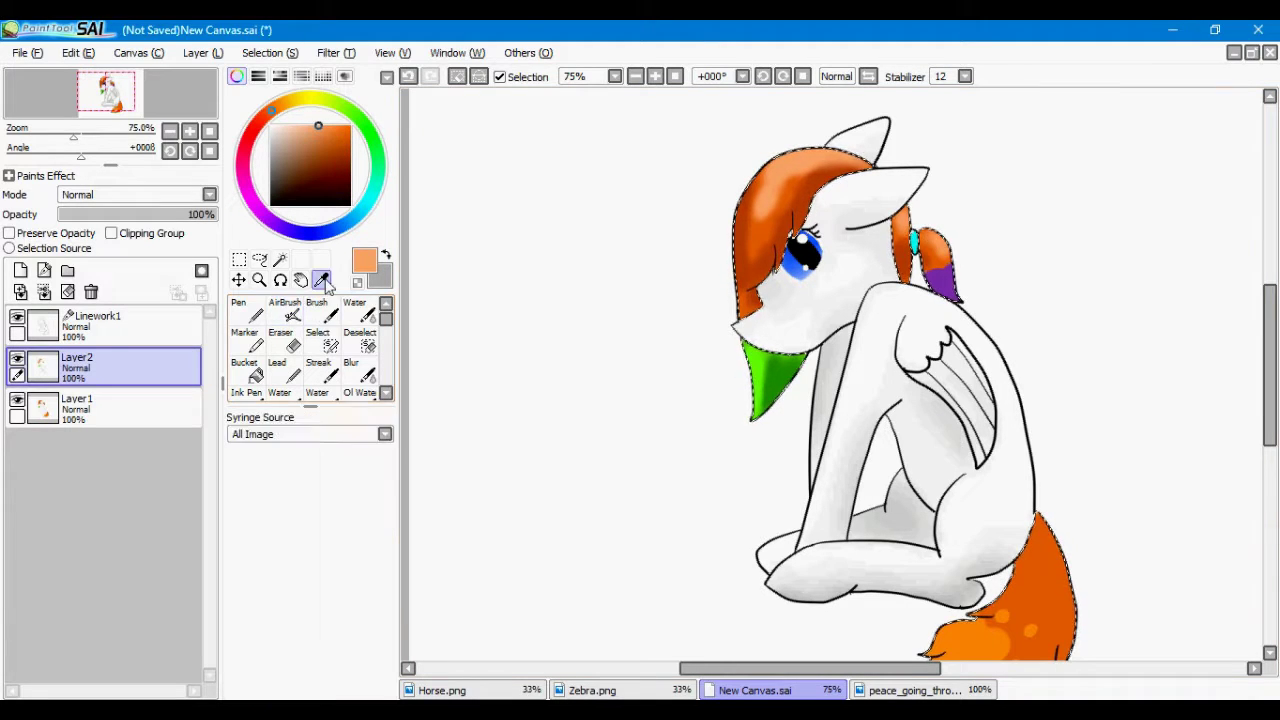
pyautogui.click(938, 282)
pyautogui.press('v')
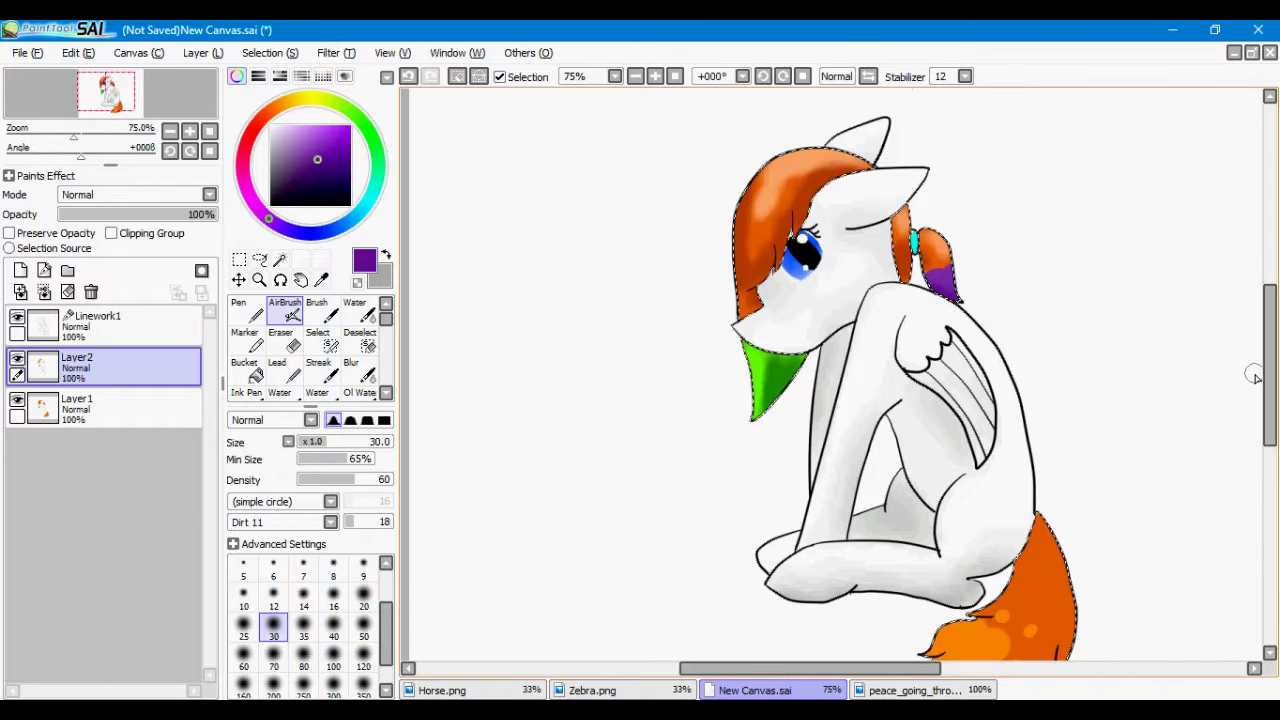
# - Sample the mane's dark and light oranges and airbrush shading and highlights on the upper tail
pyautogui.moveTo(1268, 371); pyautogui.dragTo(1268, 382)
pyautogui.click(321, 280)
pyautogui.click(836, 128)
pyautogui.click(386, 256)
pyautogui.click(784, 136)
pyautogui.press('v')
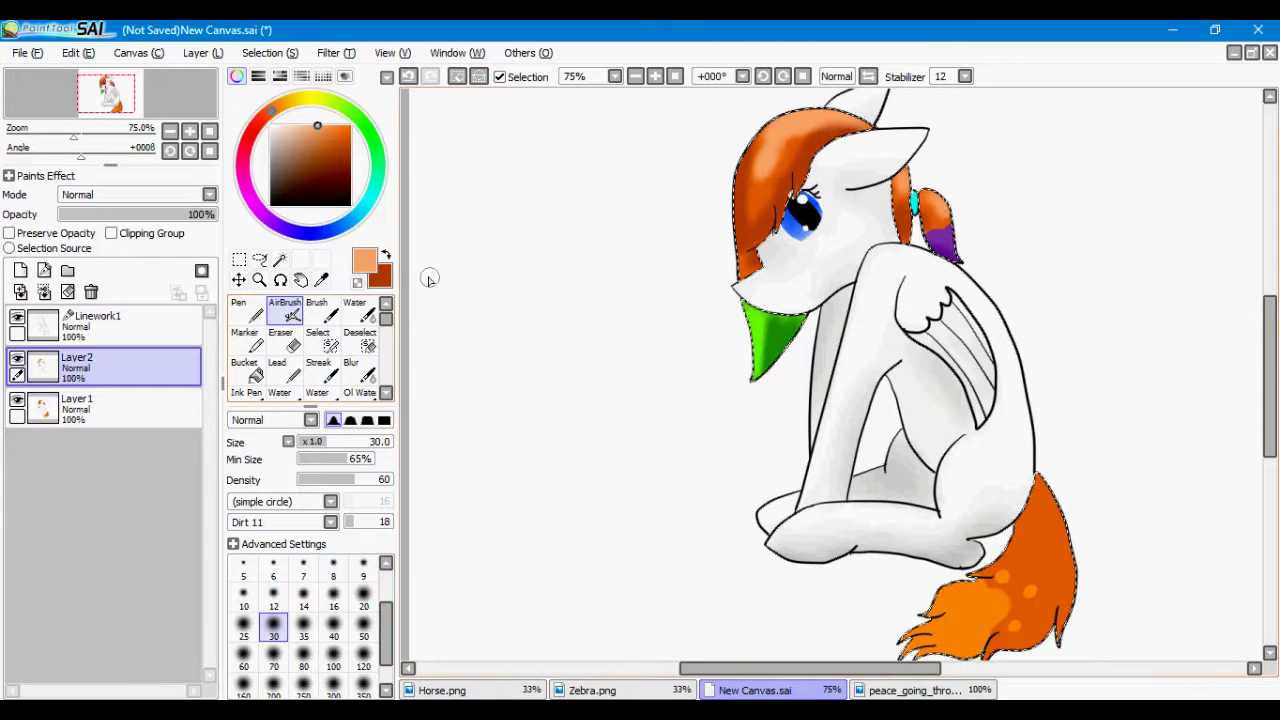
pyautogui.press('x')
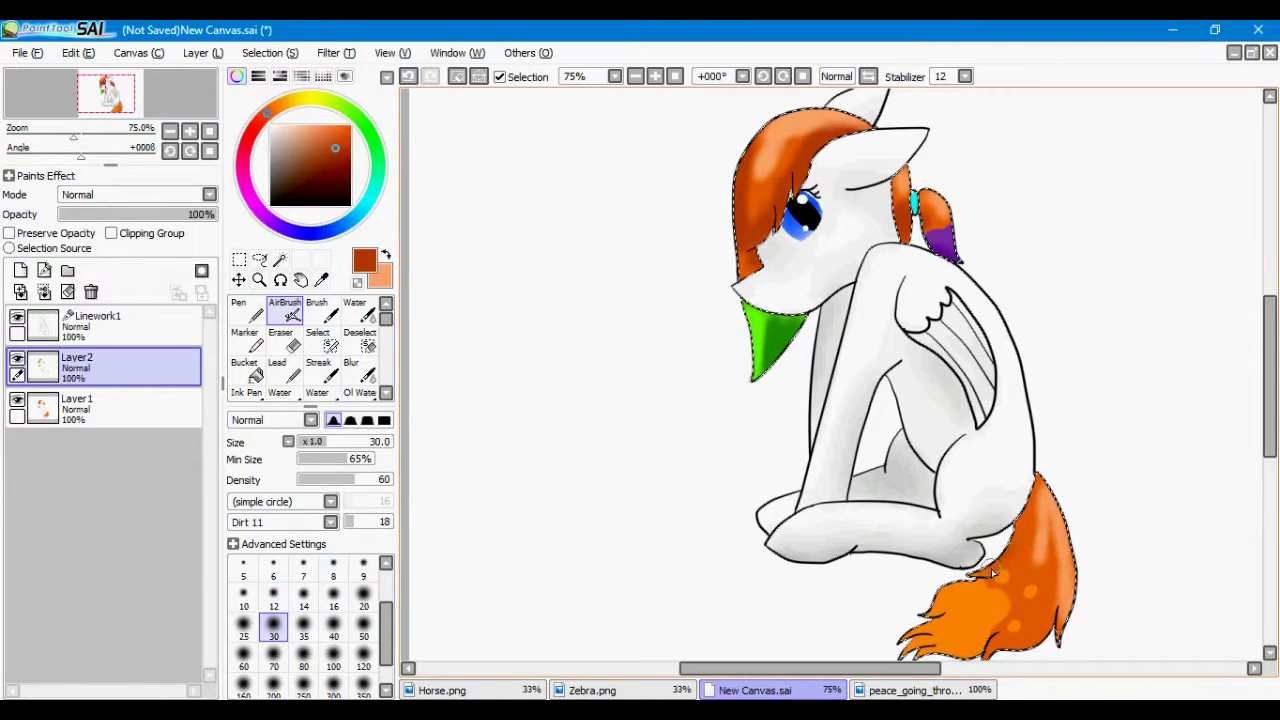
pyautogui.moveTo(1003, 641); pyautogui.dragTo(1048, 622)
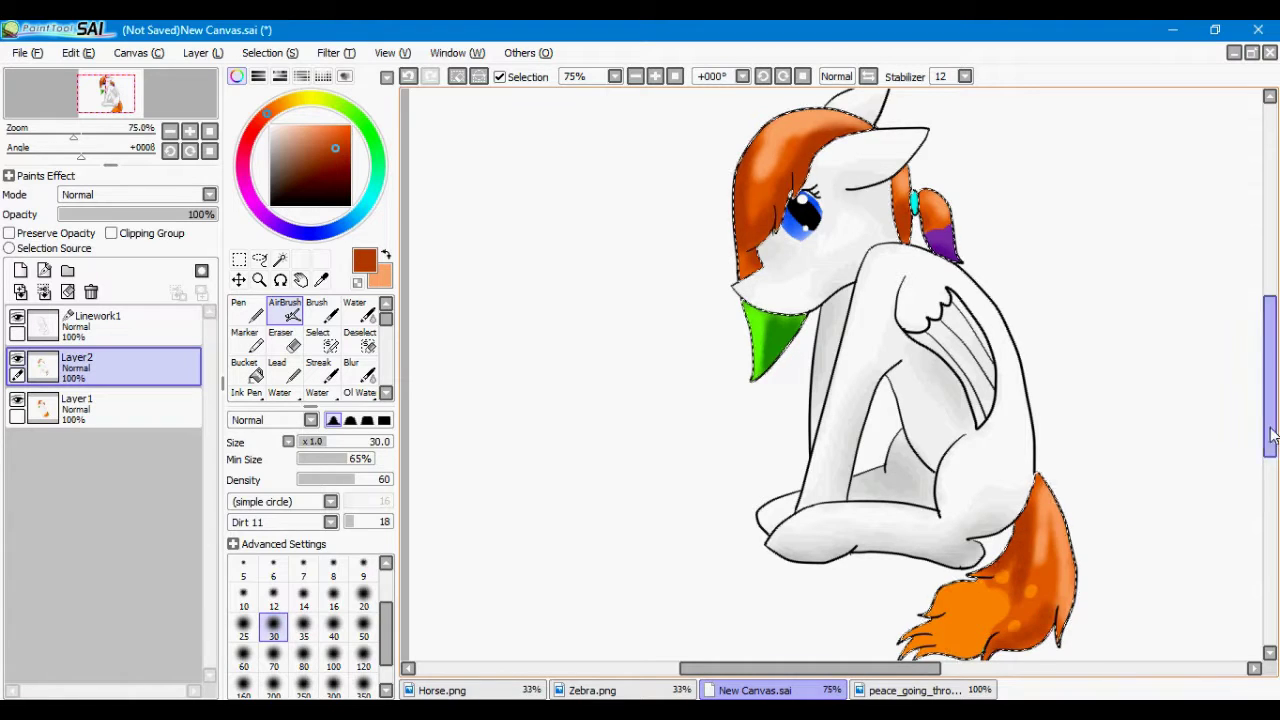
# - Airbrush darker and lighter orange tones on the tail's light orange tip, based on its sampled colour
pyautogui.moveTo(1270, 434); pyautogui.dragTo(1270, 453)
pyautogui.click(321, 280)
pyautogui.click(968, 552)
pyautogui.click(350, 137)
pyautogui.click(285, 311)
pyautogui.moveTo(932, 545); pyautogui.dragTo(945, 535)
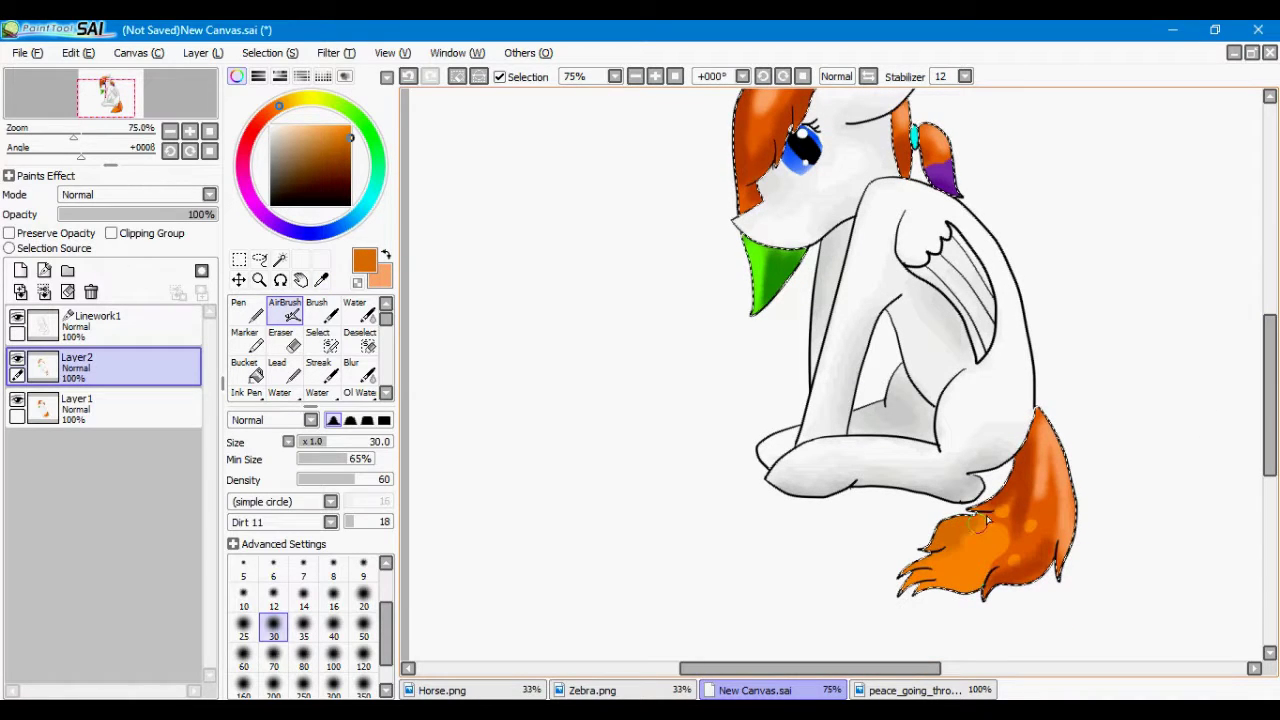
pyautogui.keyDown('alt'); pyautogui.click(962, 572); pyautogui.keyUp('alt')
# - Blend the shading on the tail, green mane tip and orange mane with Blur at size 20
pyautogui.click(358, 368)
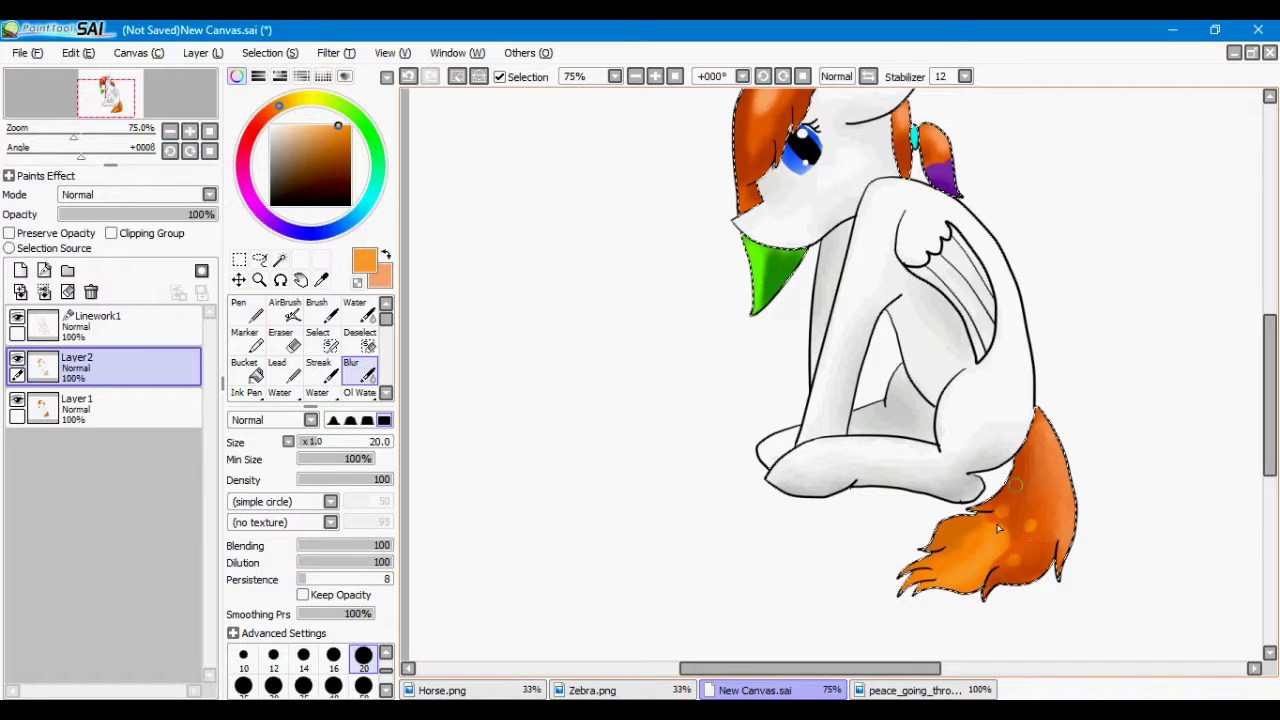
pyautogui.scroll(4, 995, 517)
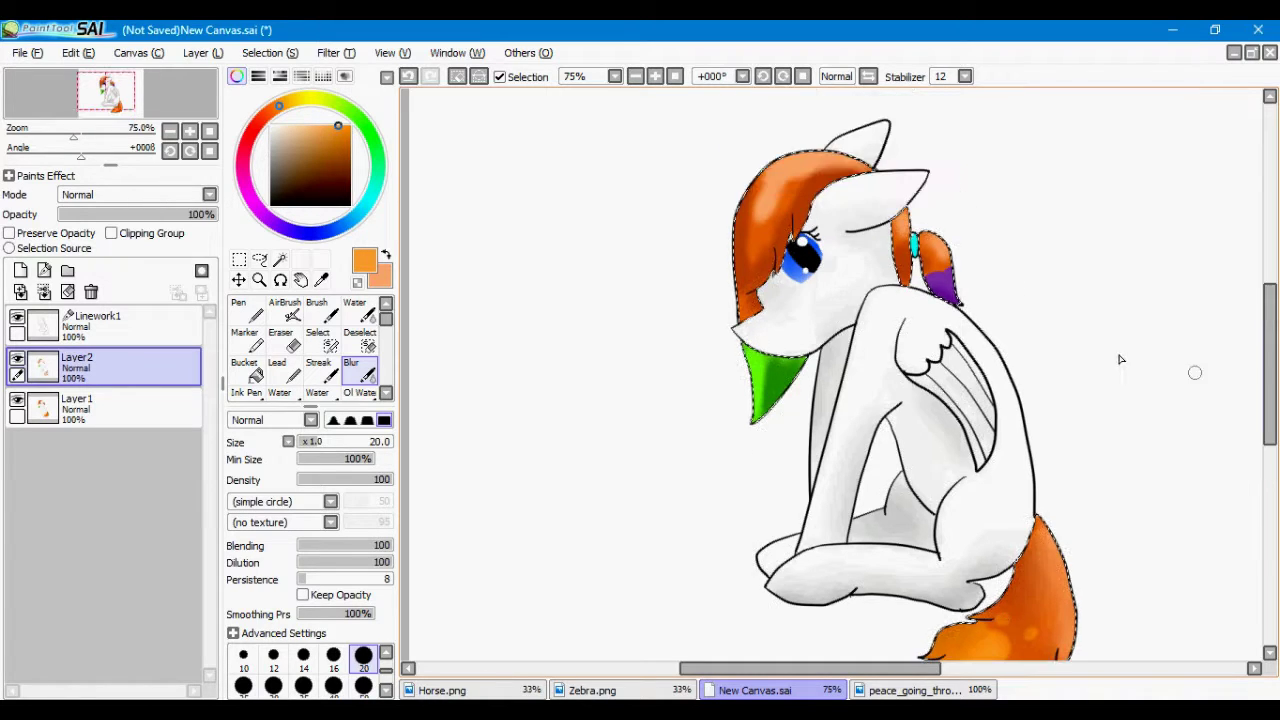
pyautogui.moveTo(766, 362)
pyautogui.mouseDown()
pyautogui.moveTo(764, 398)
pyautogui.moveTo(768, 364)
pyautogui.mouseUp()
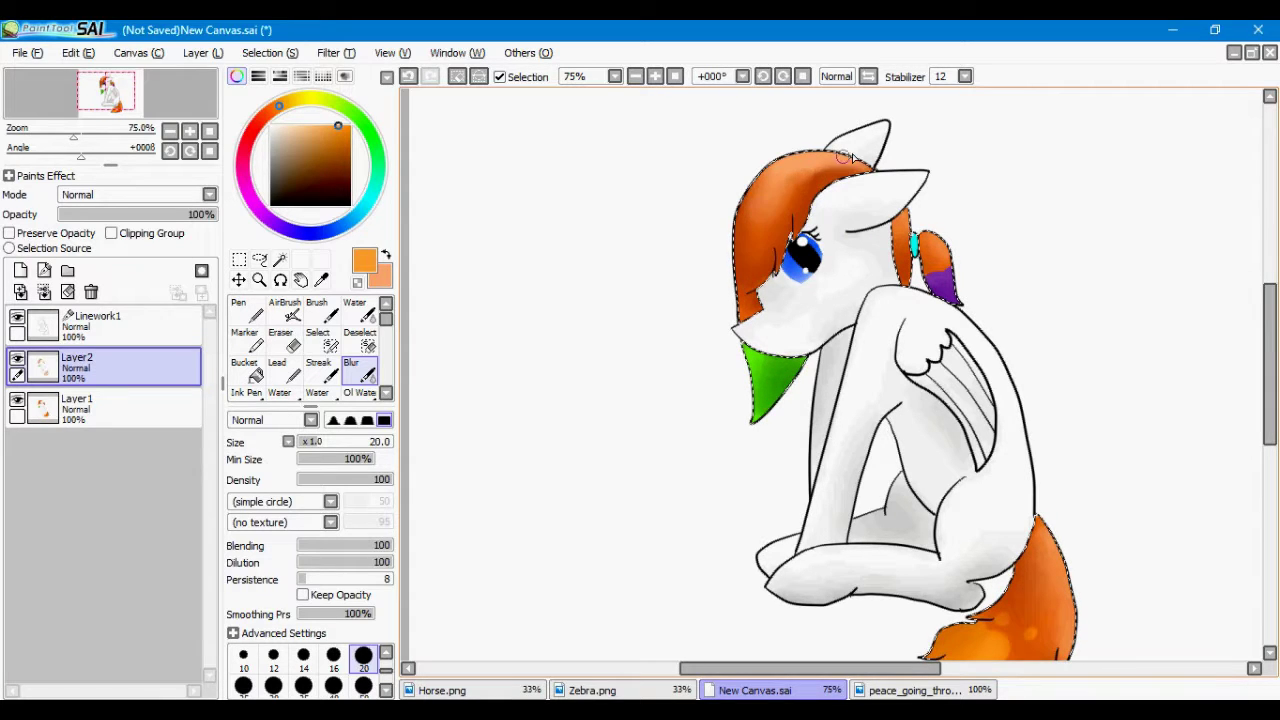
pyautogui.hotkey('ctrl', '-')
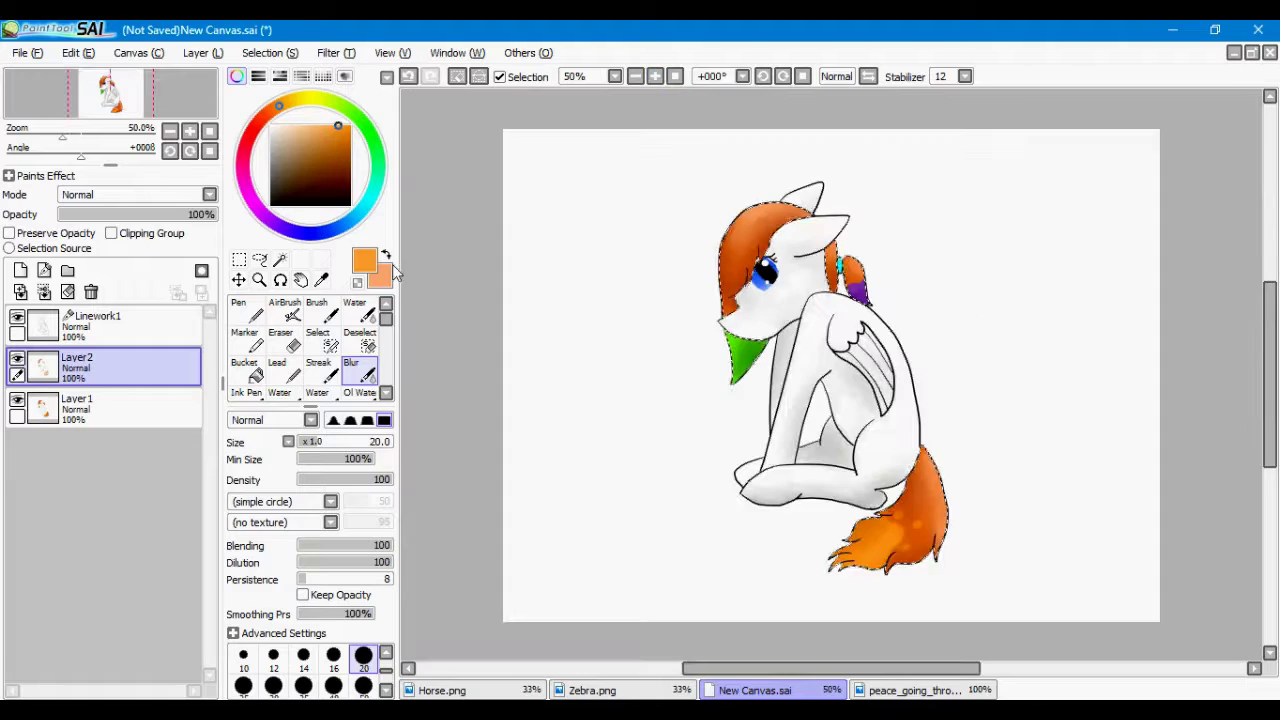